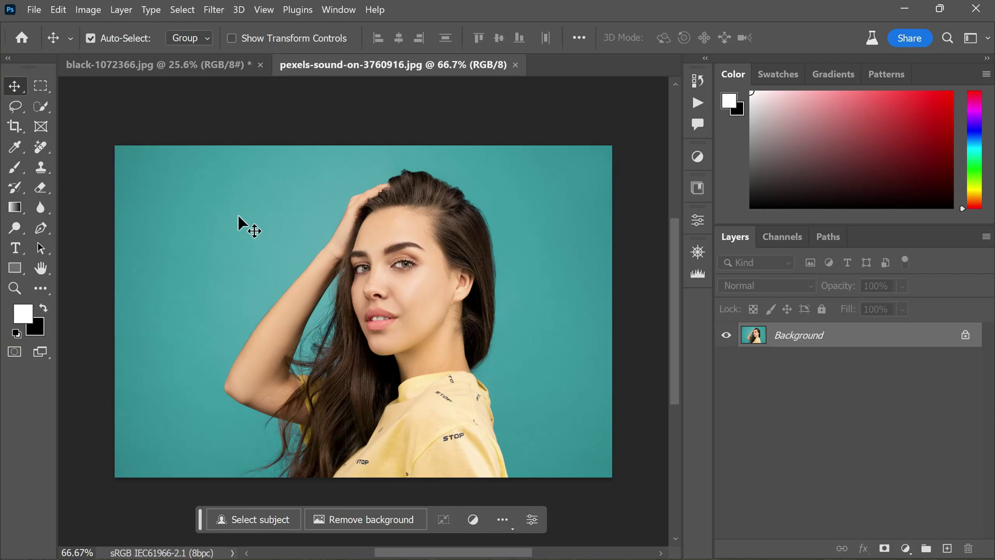
- Carry the teal-backdrop portrait over toward the chalkboard document
drag(238, 217, 201, 69)
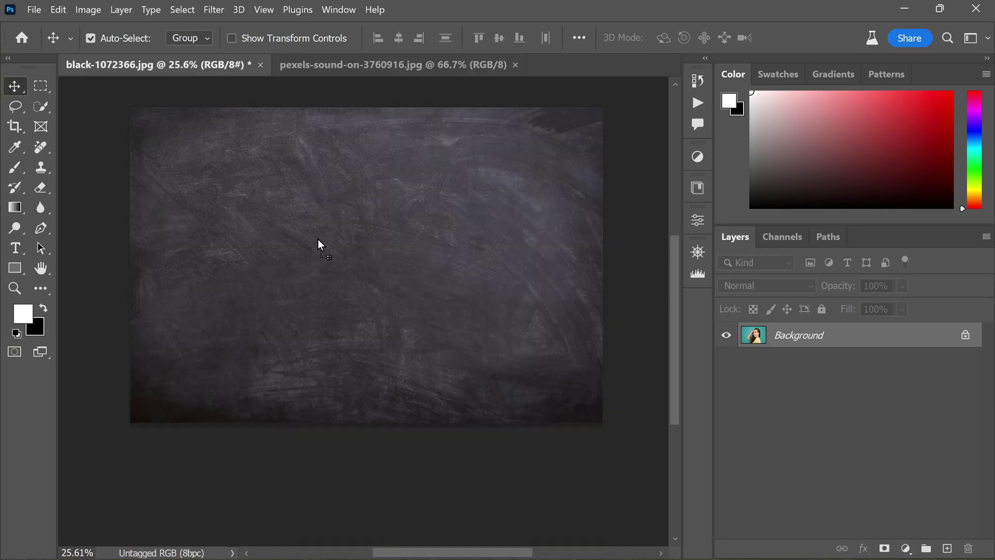
- Drop the portrait onto the chalkboard canvas, then scale and centre it to fill the canvas
mouse_move(205, 74)
mouse_down()
mouse_move(402, 380)
mouse_move(395, 374)
mouse_up()
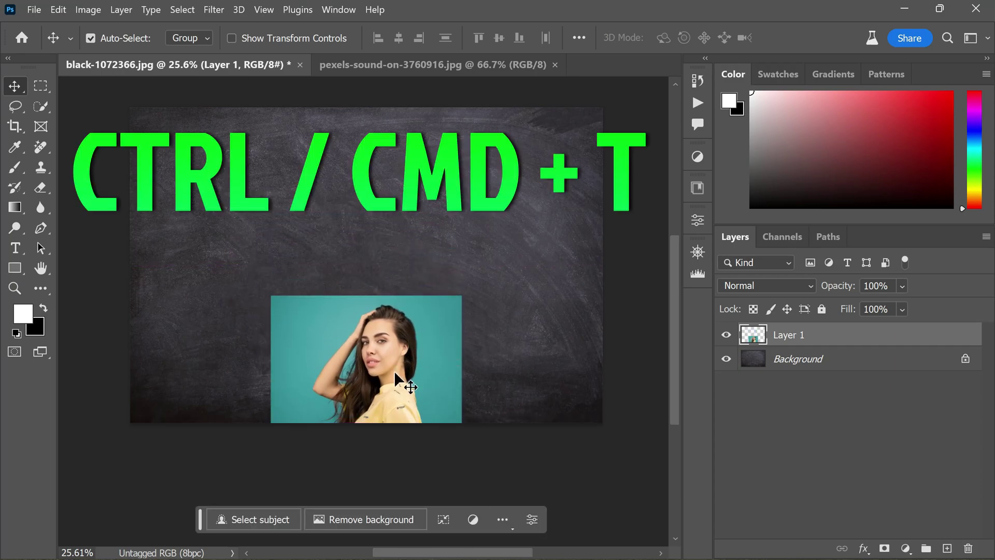
key(ctrl+t)
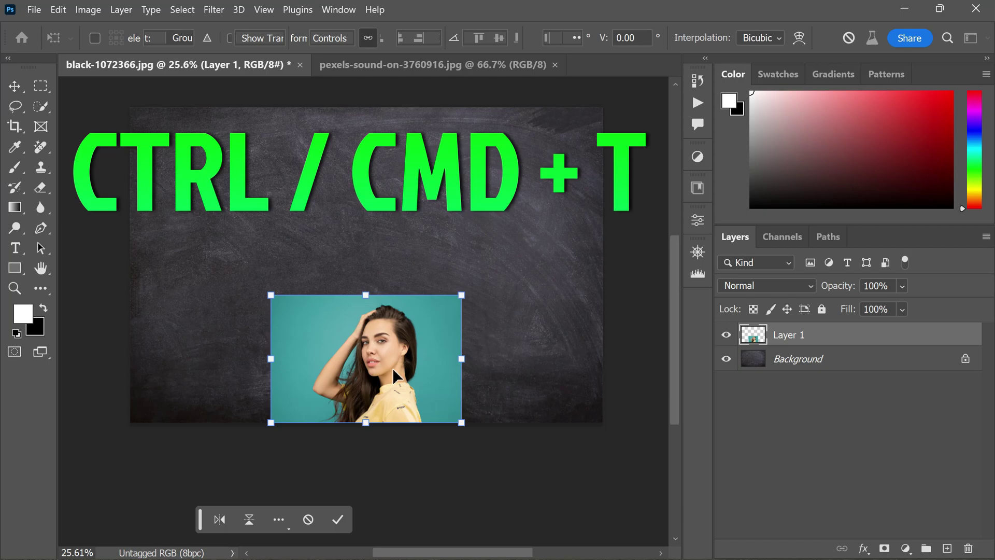
drag(365, 295, 348, 109)
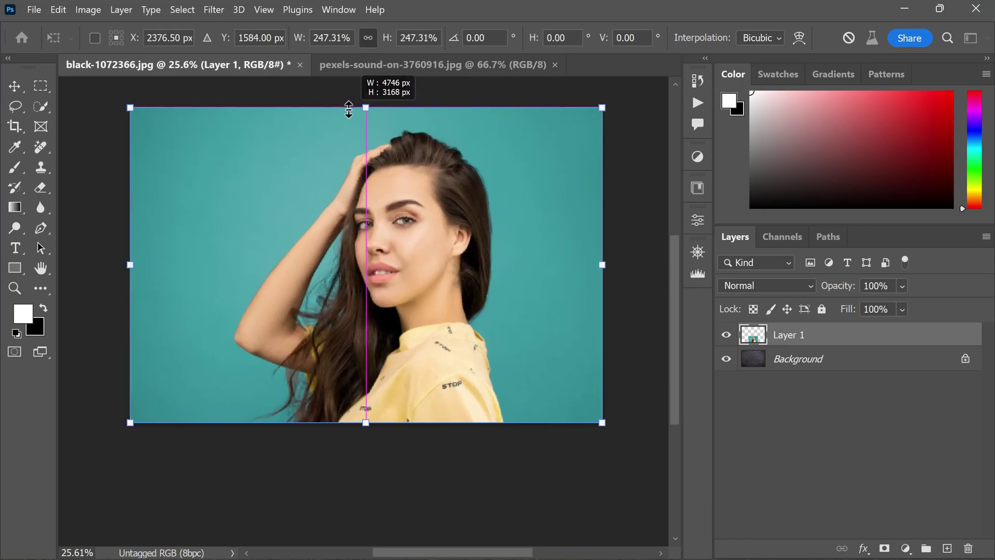
drag(411, 248, 418, 250)
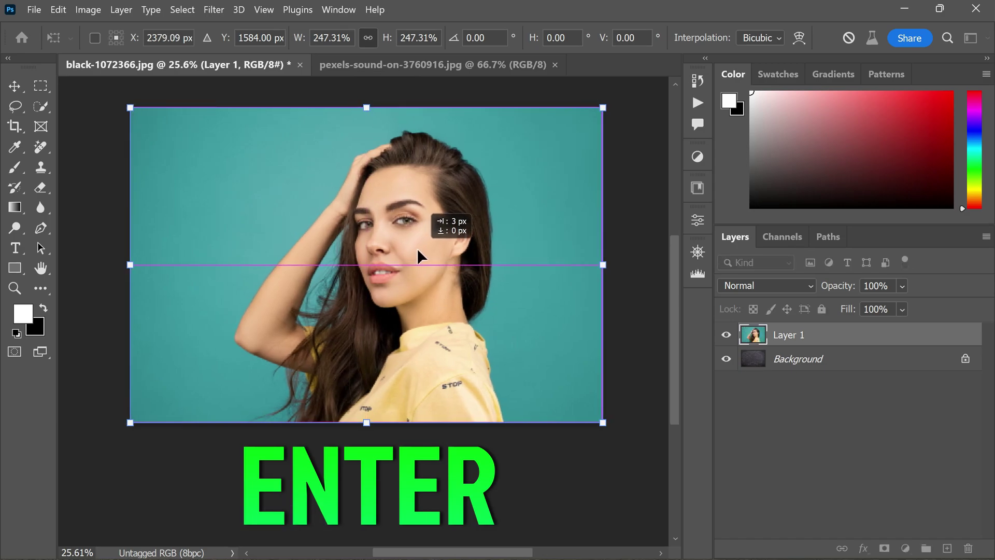
key(Return)
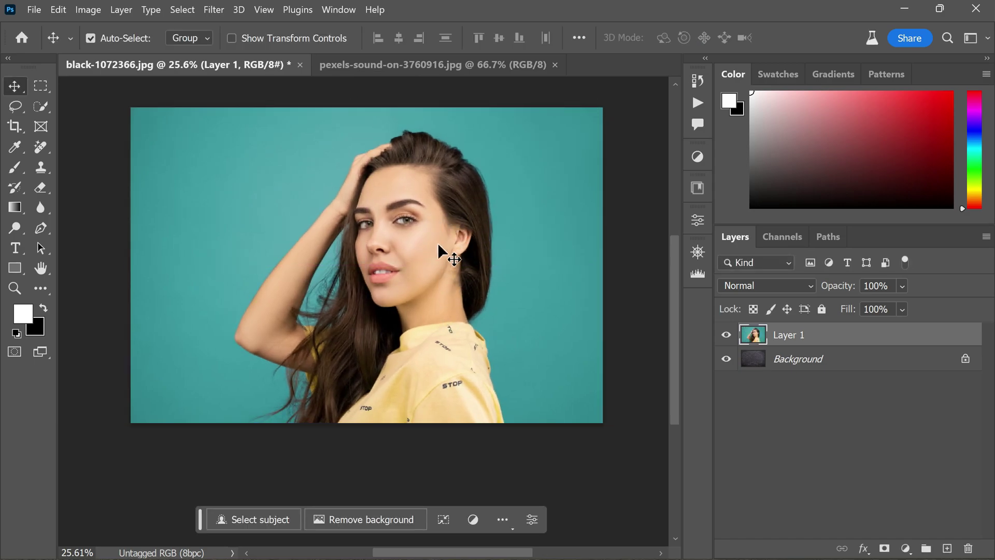
- Convert Layer 1 into a smart object and rename it CHALK FILL
right_click(794, 343)
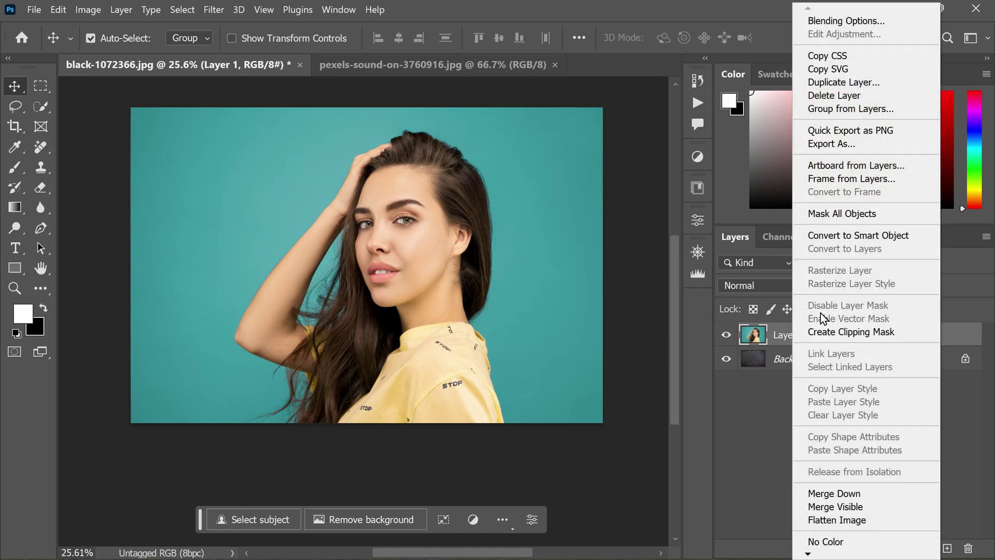
click(917, 236)
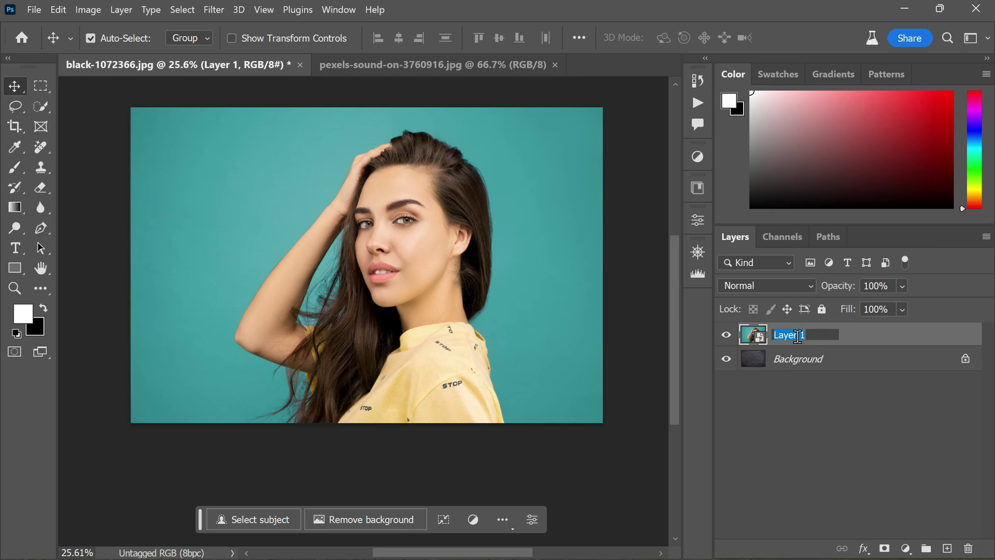
text(CHALK FILL)
click(855, 338)
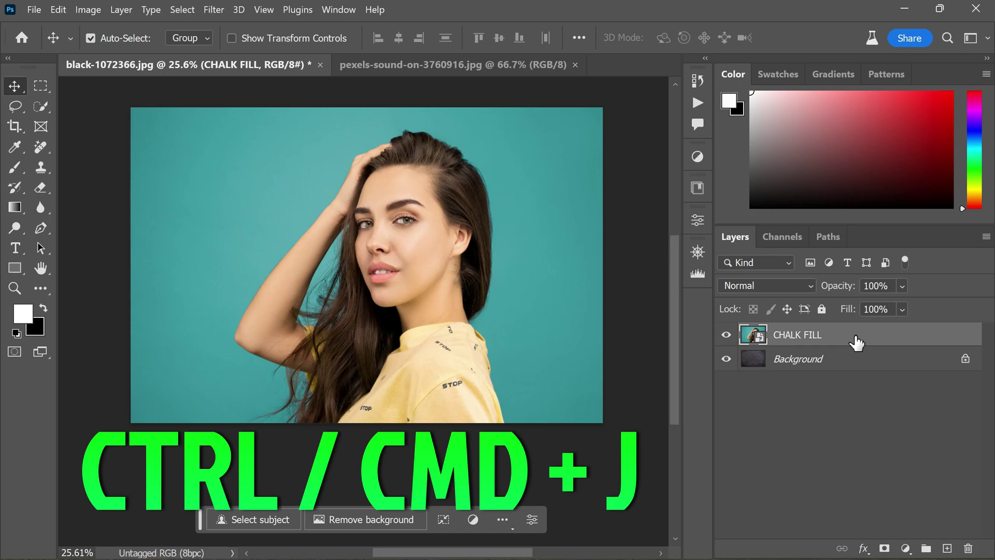
- Duplicate CHALK FILL with Ctrl+J and rename the copy CHALK OUTLINE
key(ctrl+j)
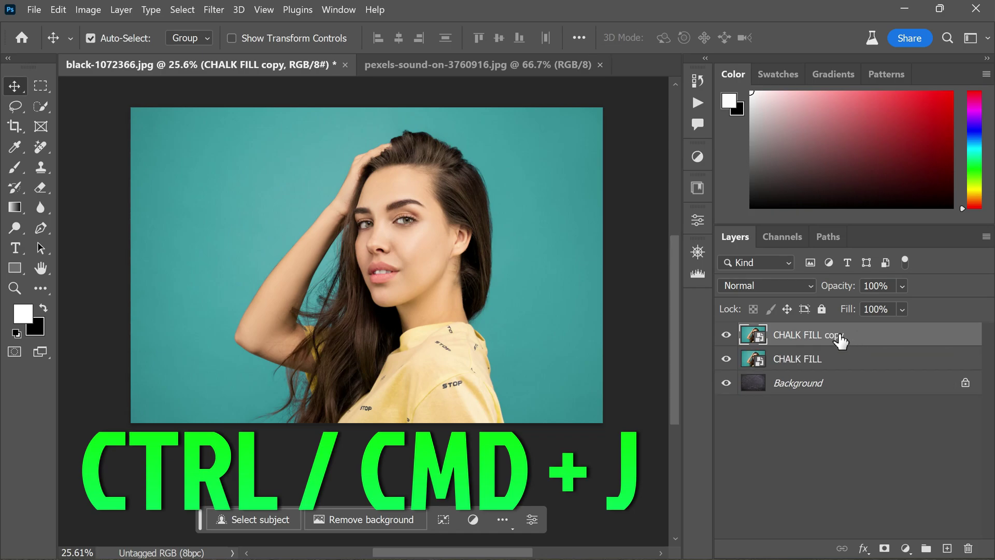
double_click(839, 337)
drag(847, 336, 806, 336)
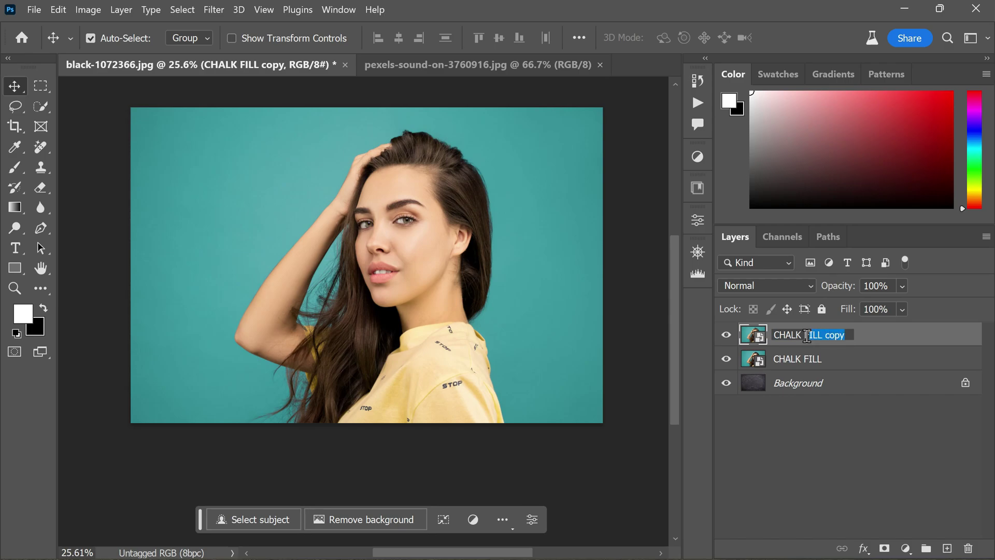
key(BackSpace)
key(BackSpace)
key(BackSpace)
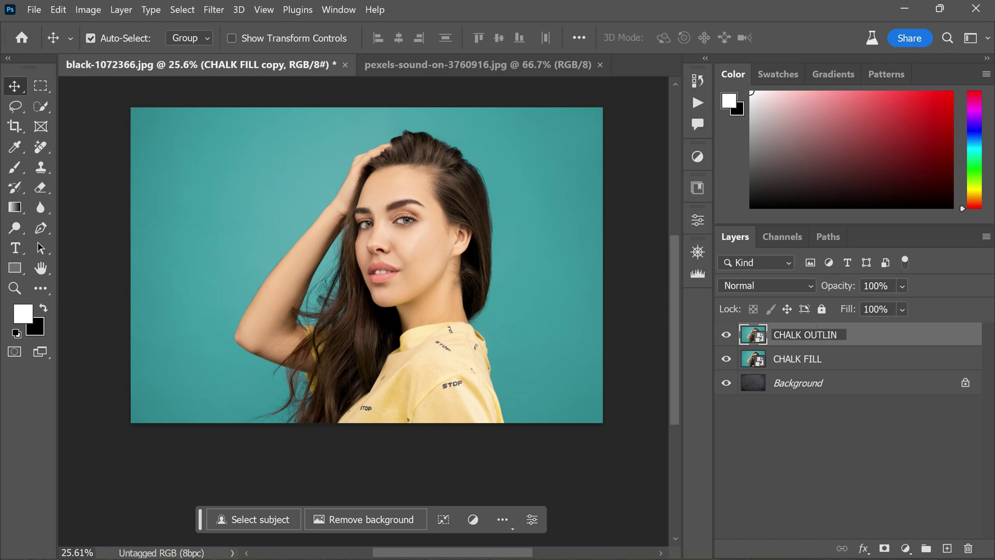
text(E)
key(Return)
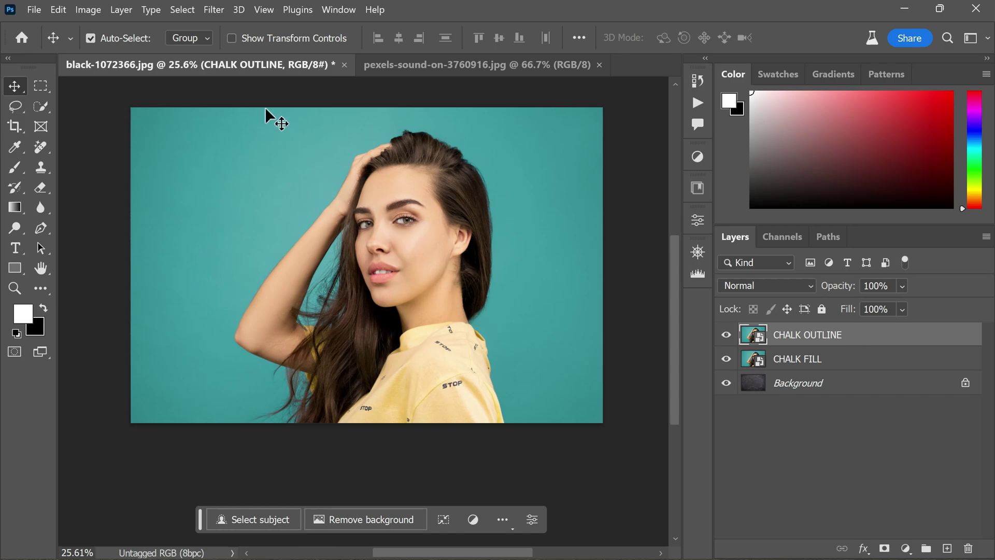
- Apply the Filter Gallery's Sketch > Photocopy effect to CHALK OUTLINE with Detail 7, Darkness 24
click(217, 12)
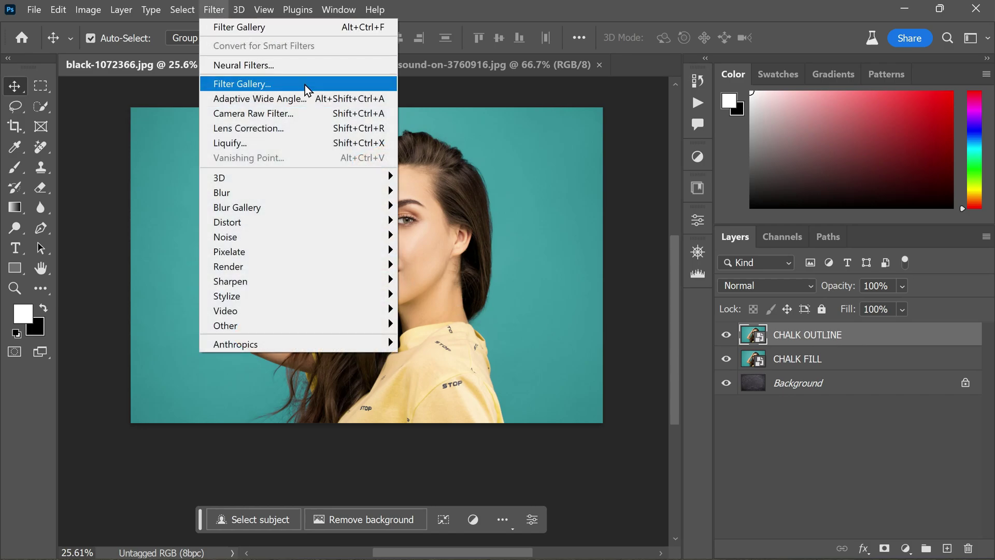
click(305, 84)
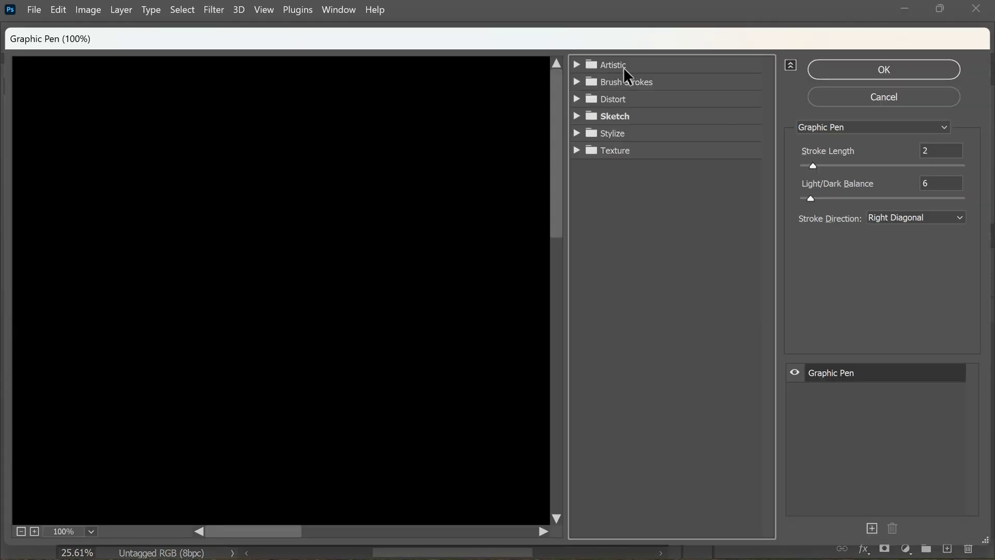
click(623, 115)
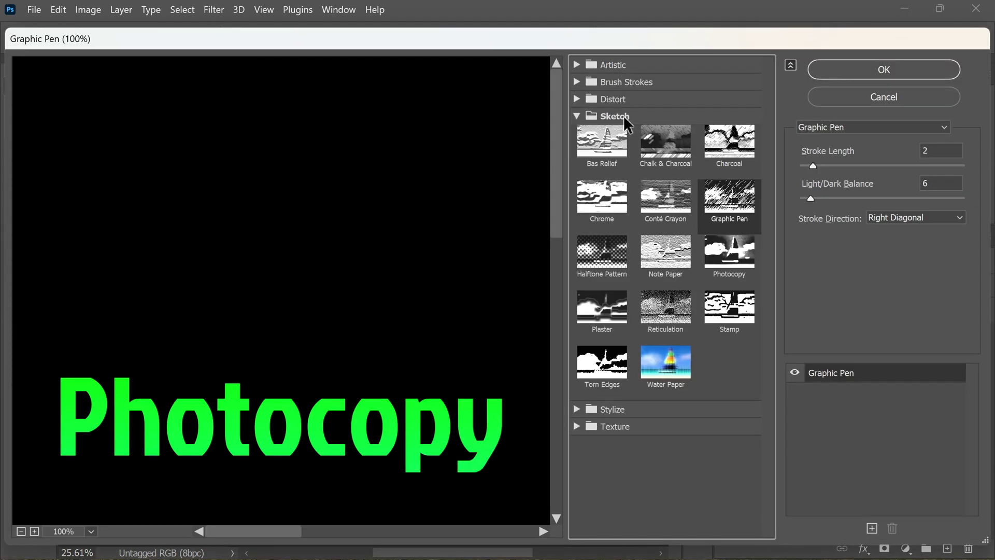
click(728, 244)
click(722, 201)
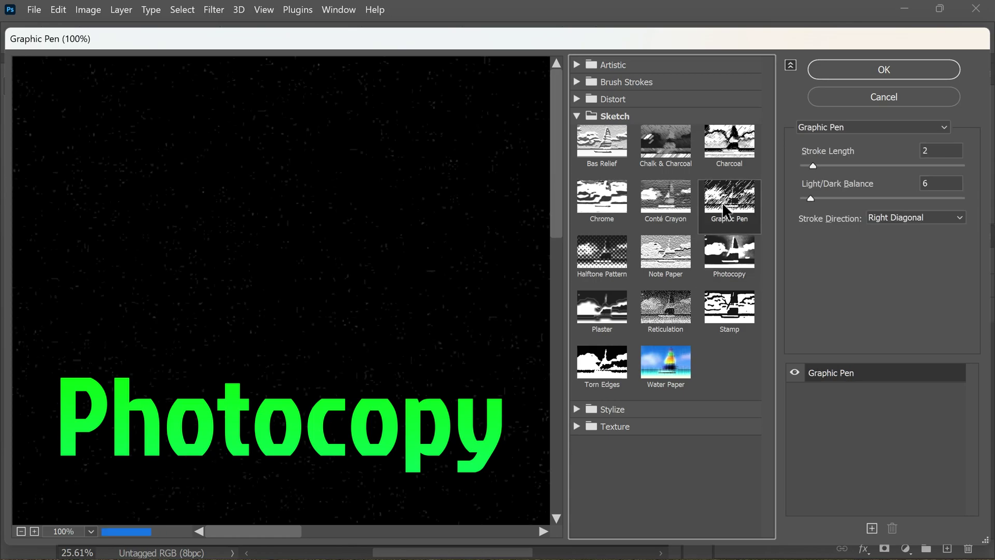
click(739, 254)
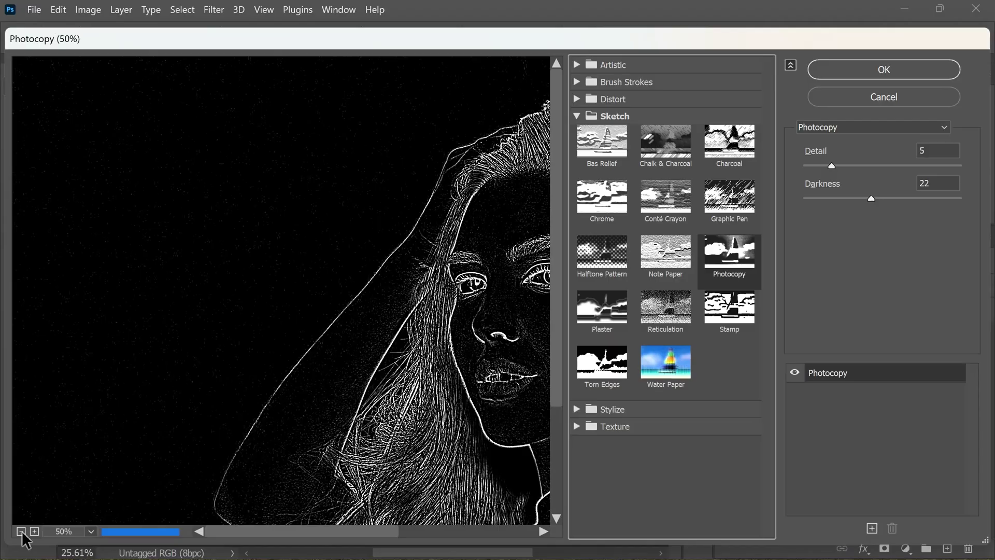
click(21, 531)
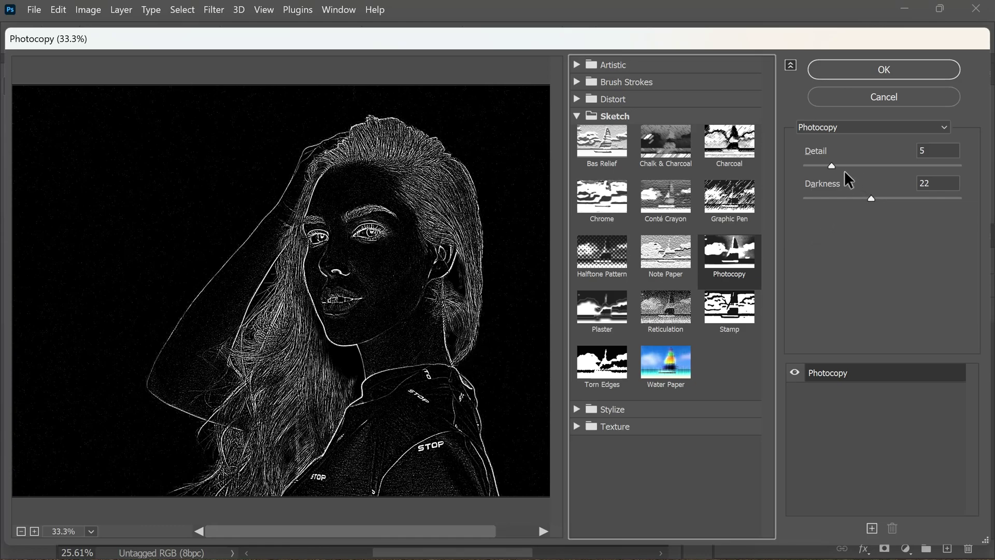
drag(832, 166, 844, 166)
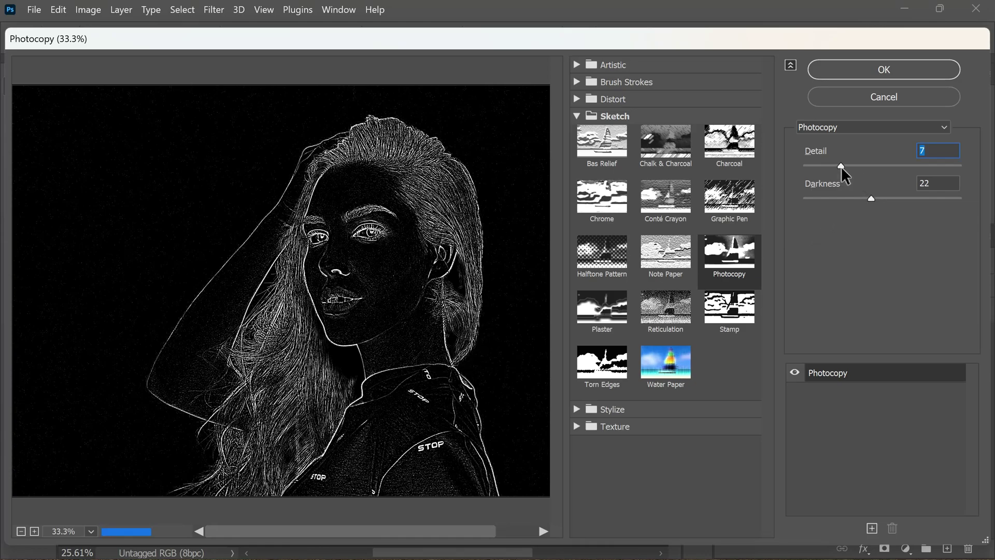
drag(871, 197, 877, 202)
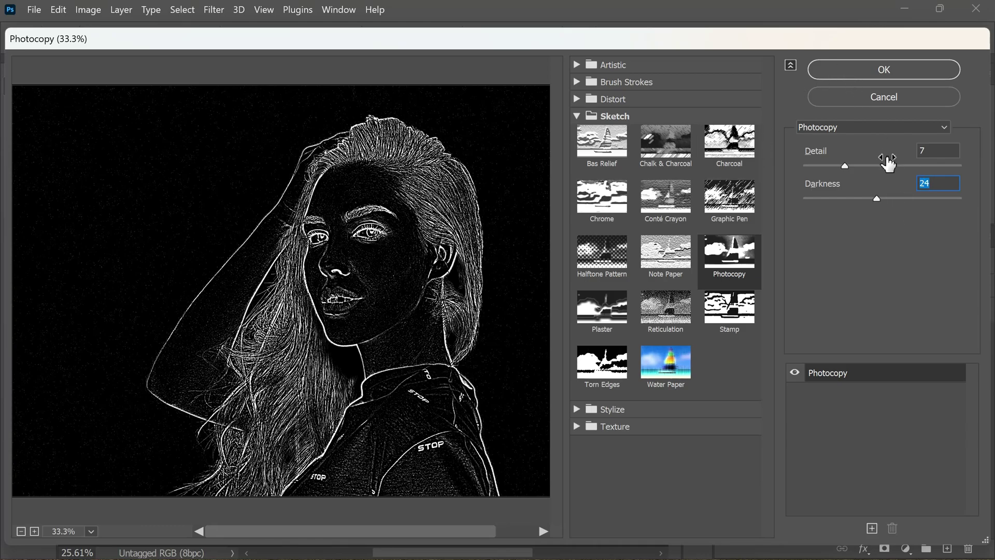
click(883, 69)
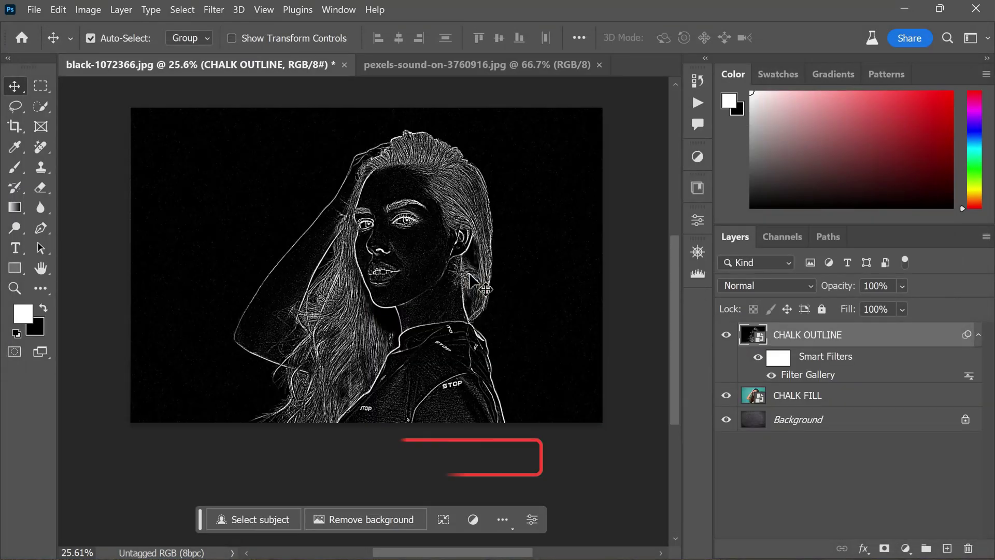
- Set CHALK OUTLINE's blend mode to Screen, then select the CHALK FILL layer
click(804, 286)
click(791, 265)
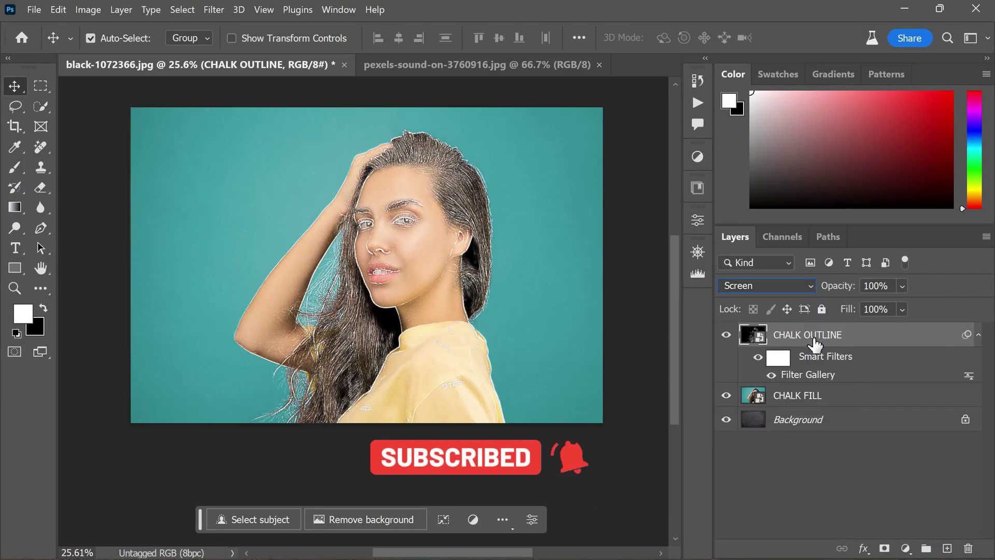
click(812, 405)
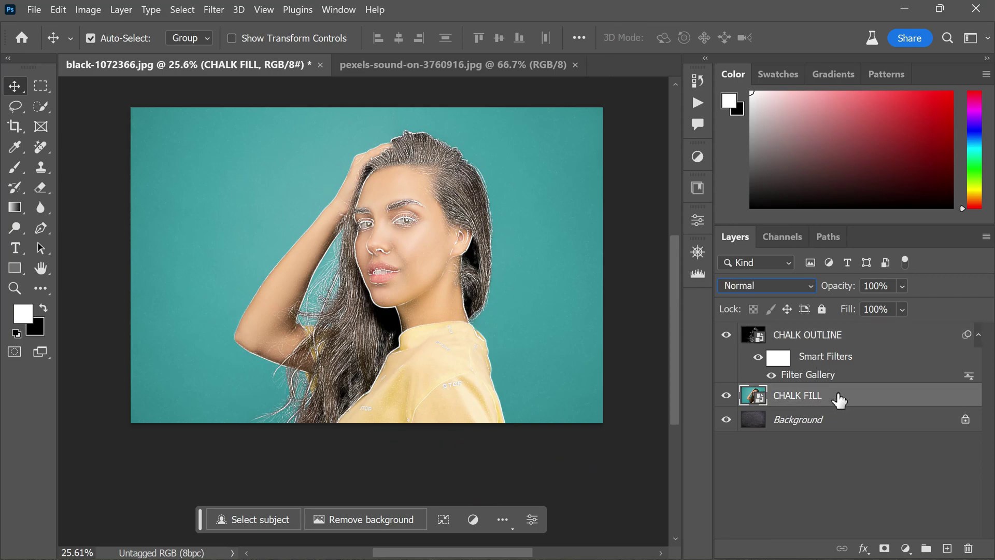
- Give CHALK FILL a Graphic Pen filter: Stroke Length 2, Light/Dark Balance 9, Right Diagonal strokes
click(217, 13)
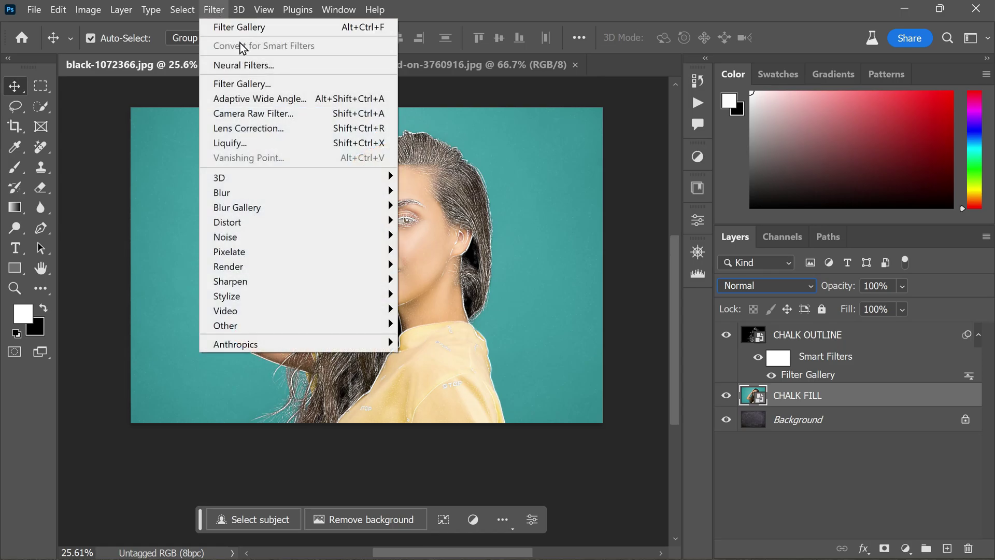
click(309, 82)
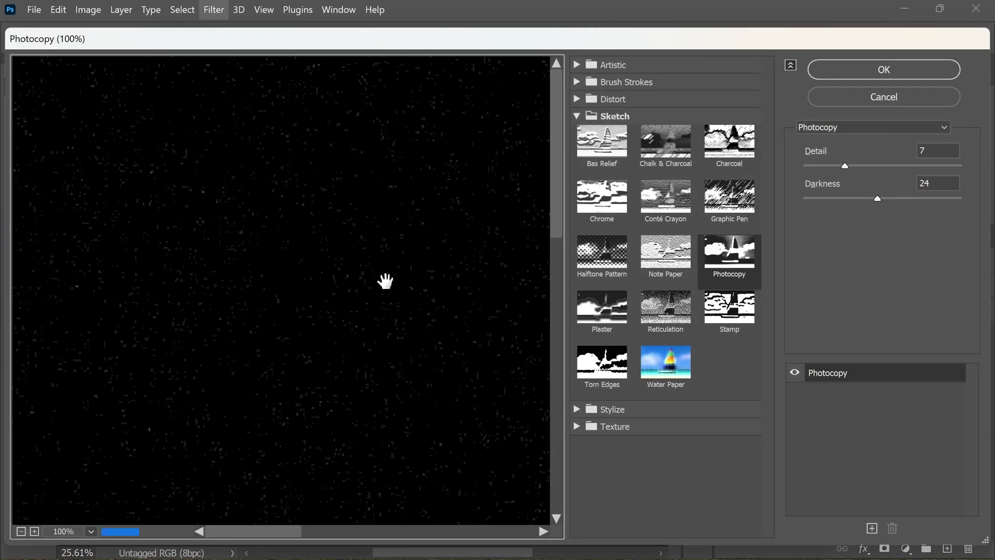
click(20, 530)
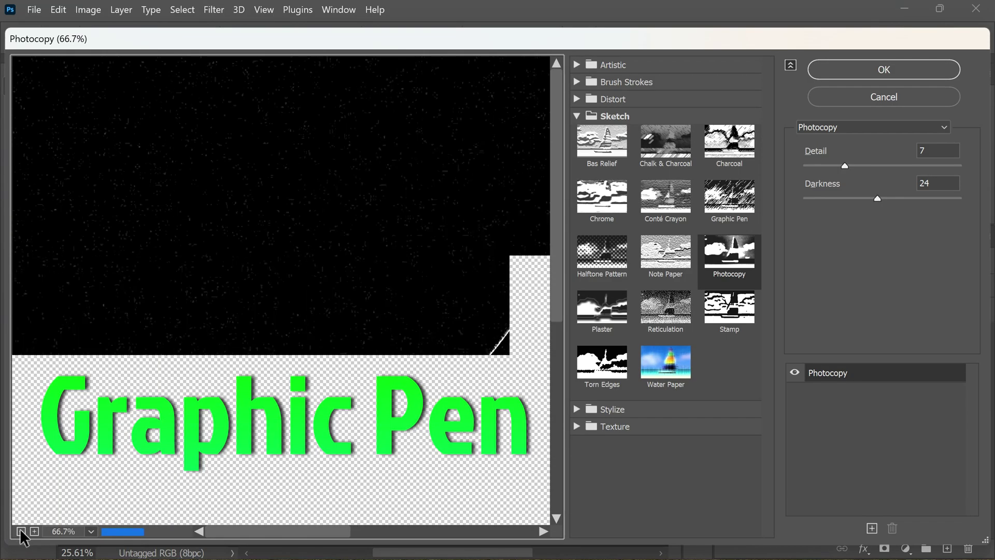
click(21, 530)
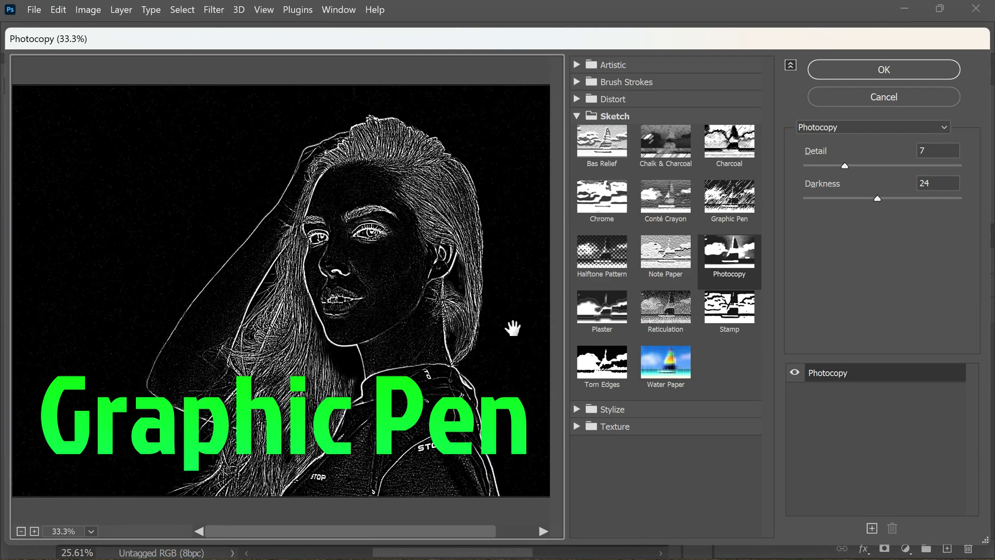
drag(513, 327, 469, 331)
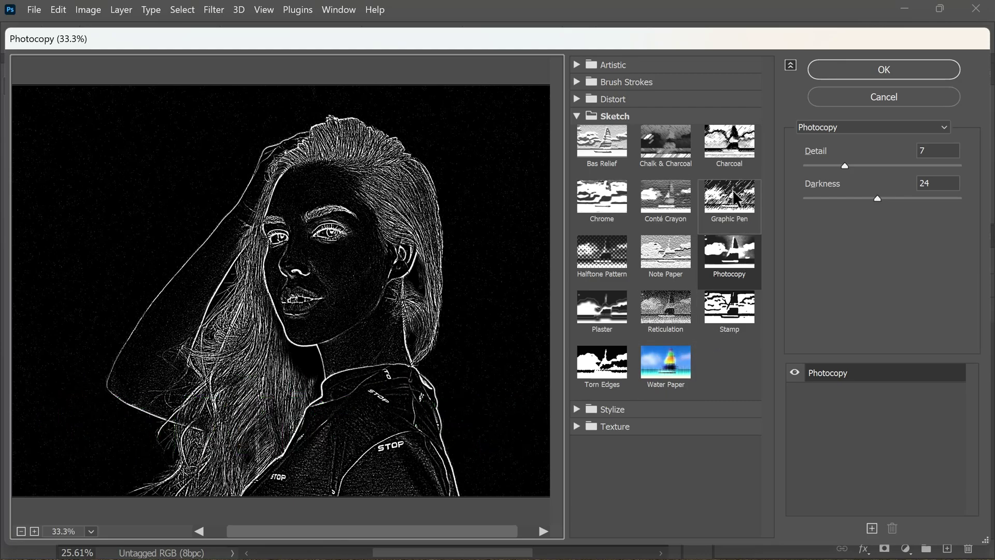
click(742, 200)
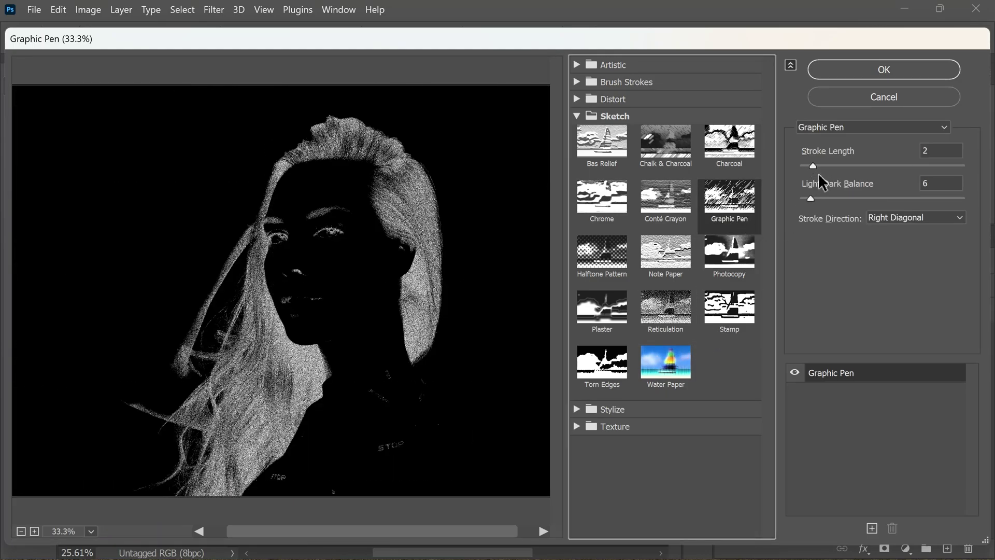
drag(812, 197, 822, 197)
key(Down)
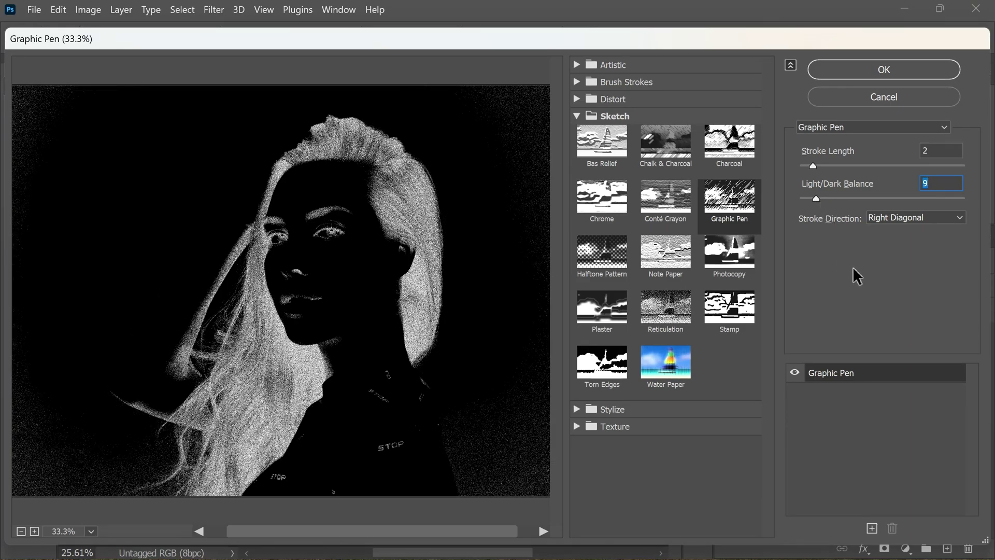
click(930, 221)
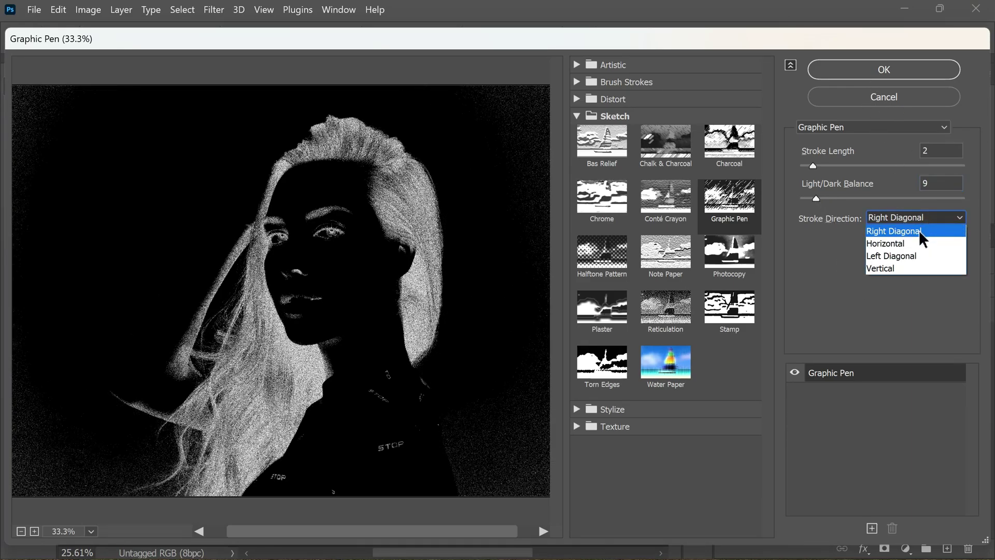
click(848, 71)
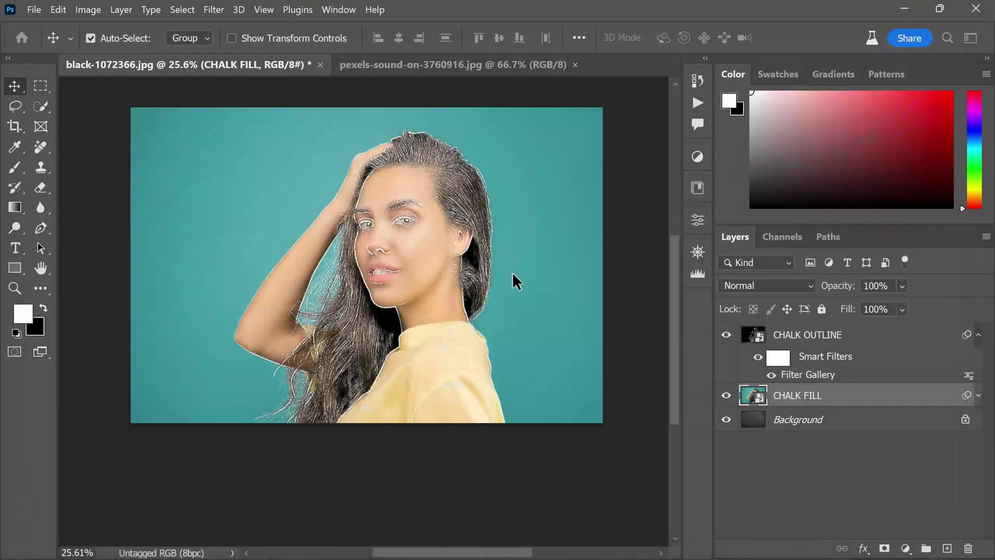
- Blend CHALK FILL in Screen mode and group both chalk layers as Group 1
click(791, 292)
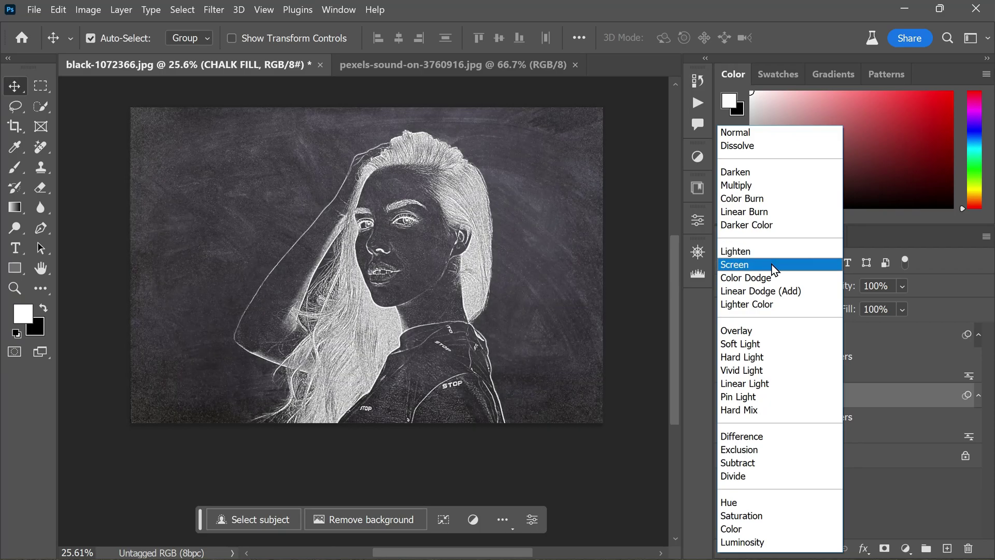
click(772, 264)
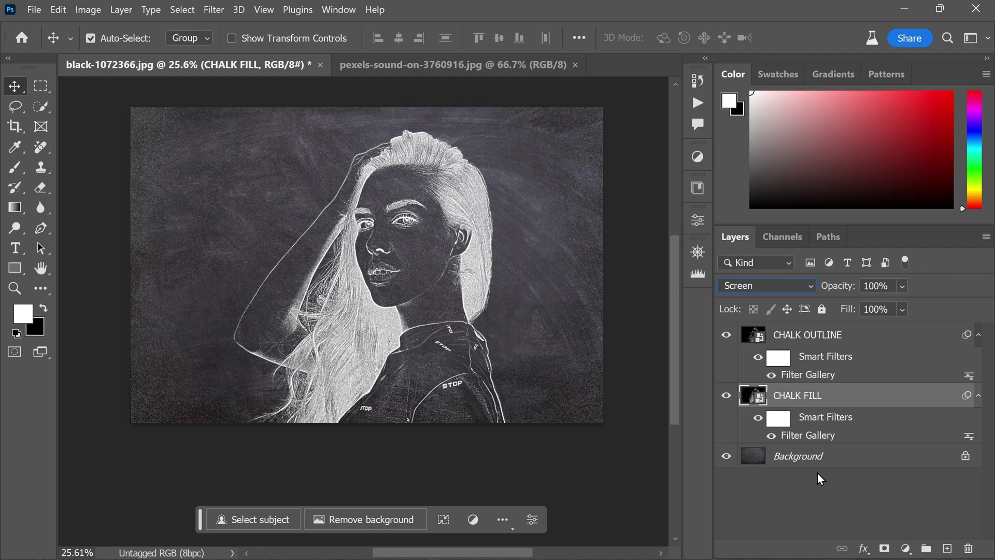
mouse_move(839, 377)
mouse_down()
mouse_move(835, 407)
mouse_move(822, 357)
mouse_up()
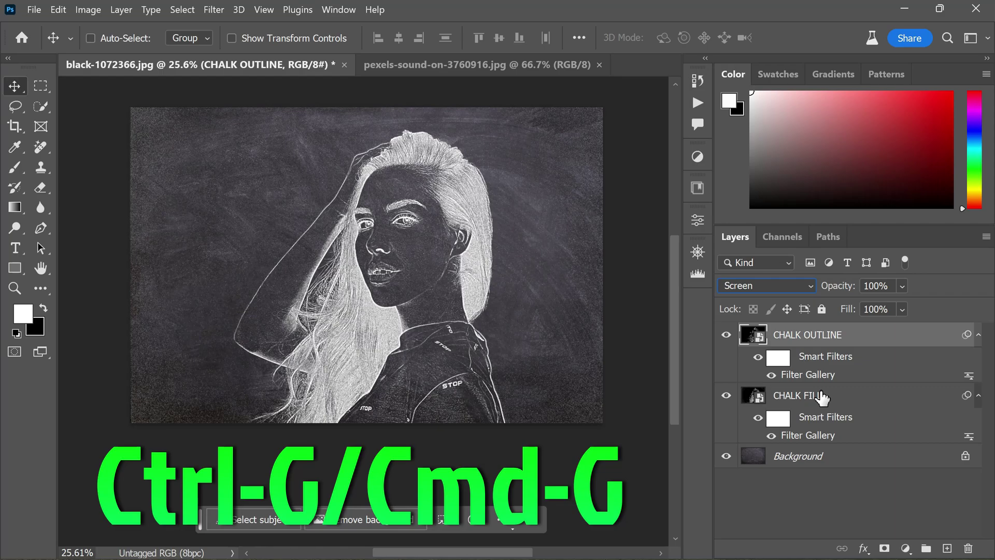
ctrl+click(823, 397)
key(ctrl+g)
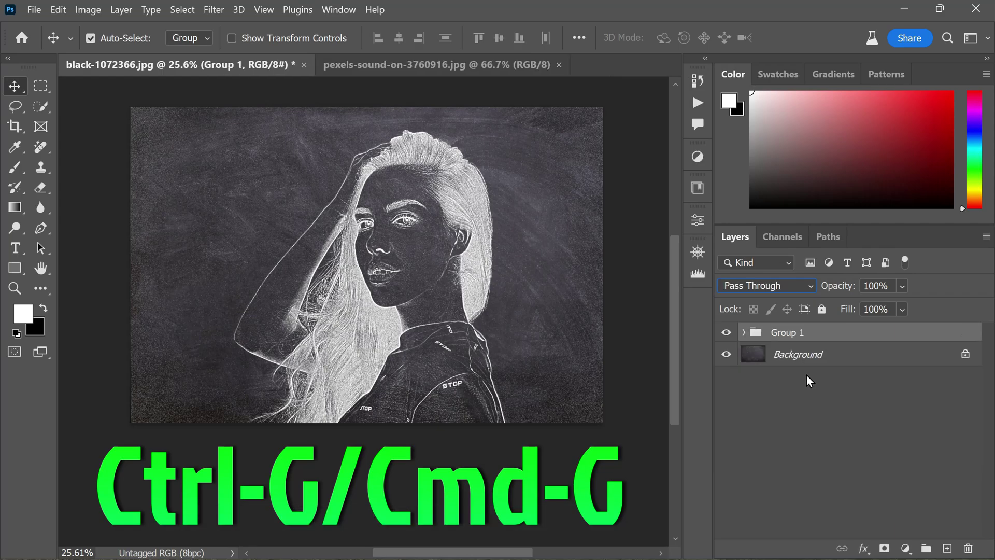
- Make Group 1 visible again and attach a white layer mask to it
click(727, 336)
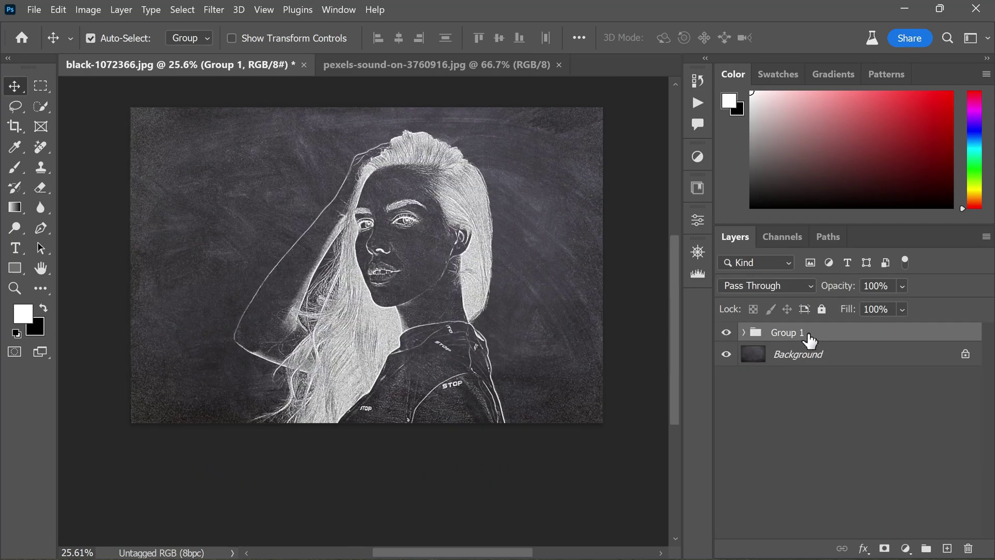
click(886, 548)
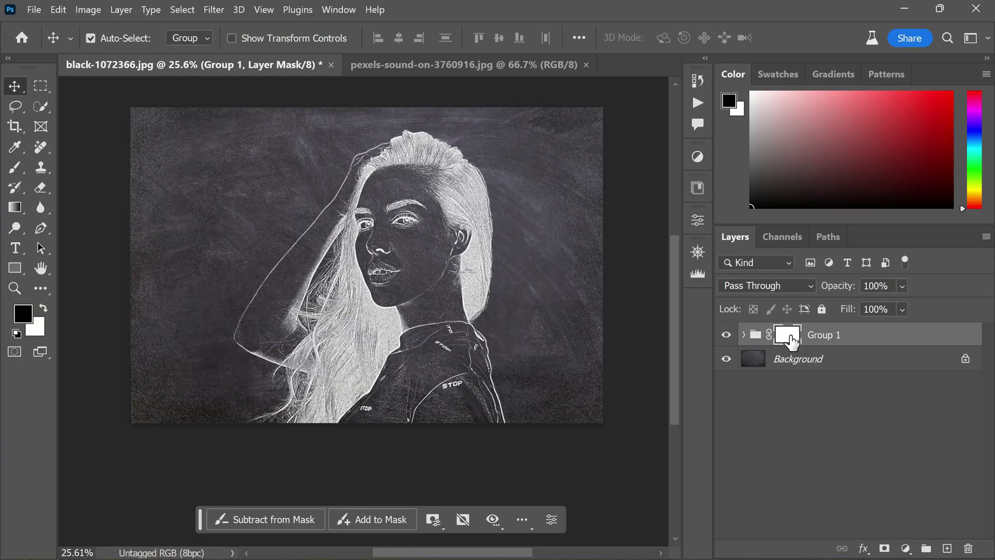
click(210, 10)
mouse_move(295, 237)
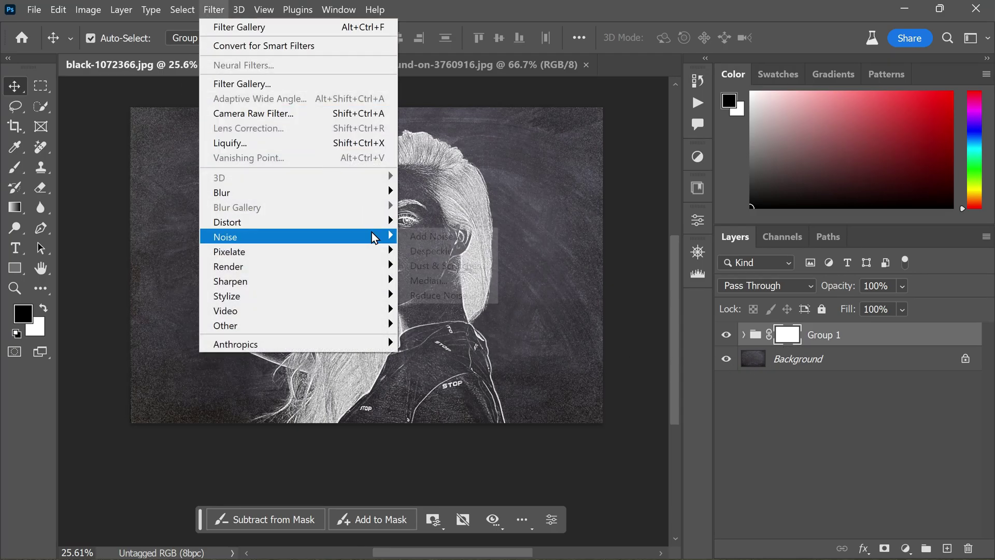
- Apply Add Noise at 50% Uniform to Group 1's layer mask
click(475, 238)
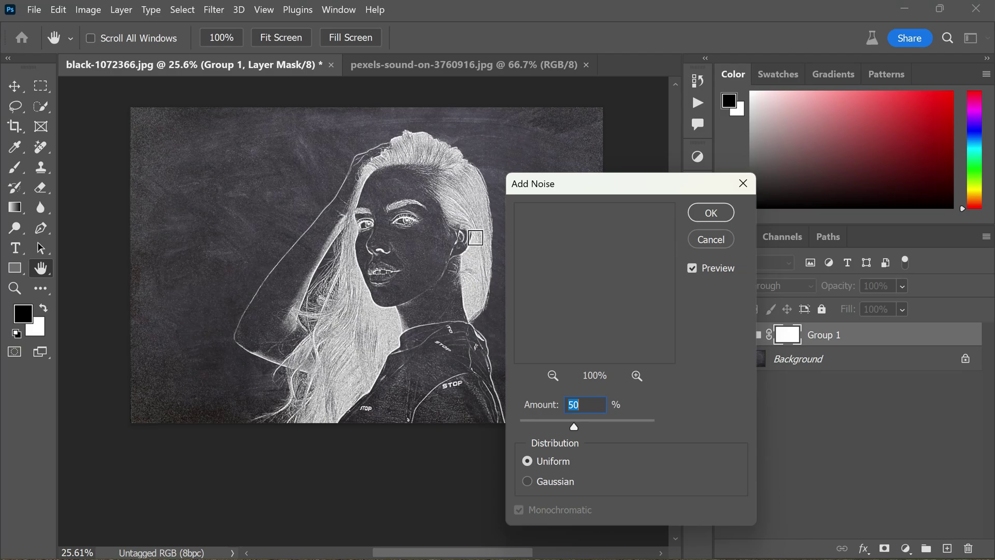
click(589, 406)
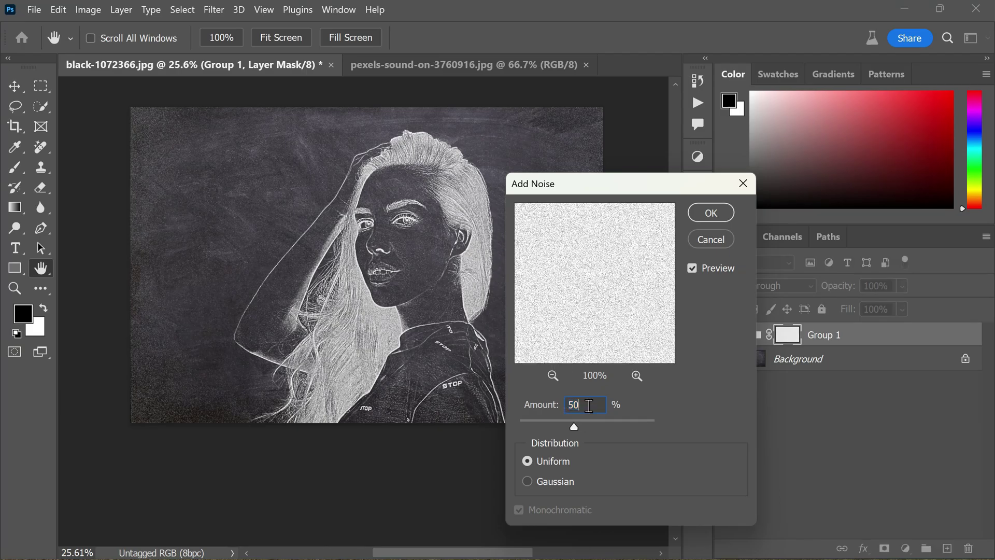
mouse_move(577, 425)
mouse_down()
mouse_move(534, 430)
mouse_move(573, 433)
mouse_up()
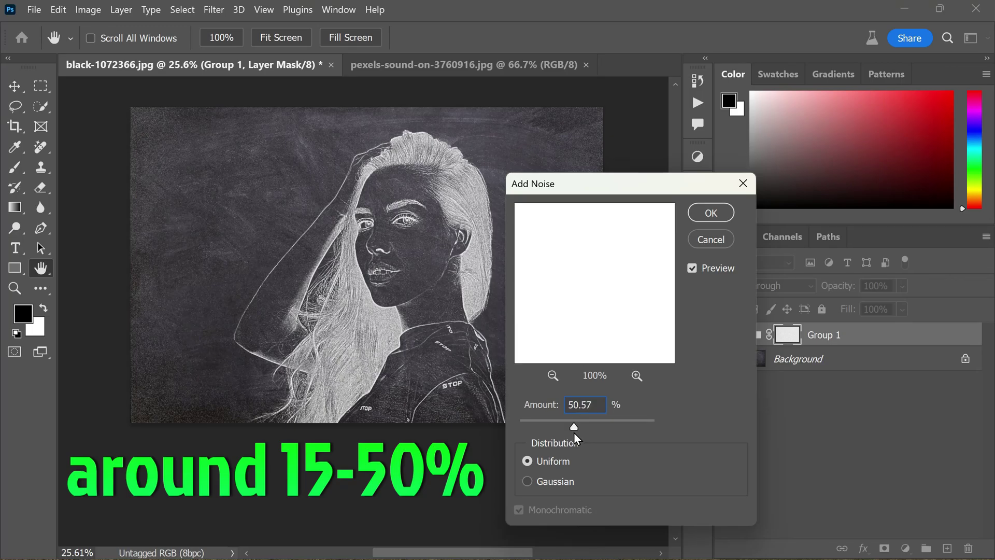
click(581, 405)
drag(581, 405, 611, 418)
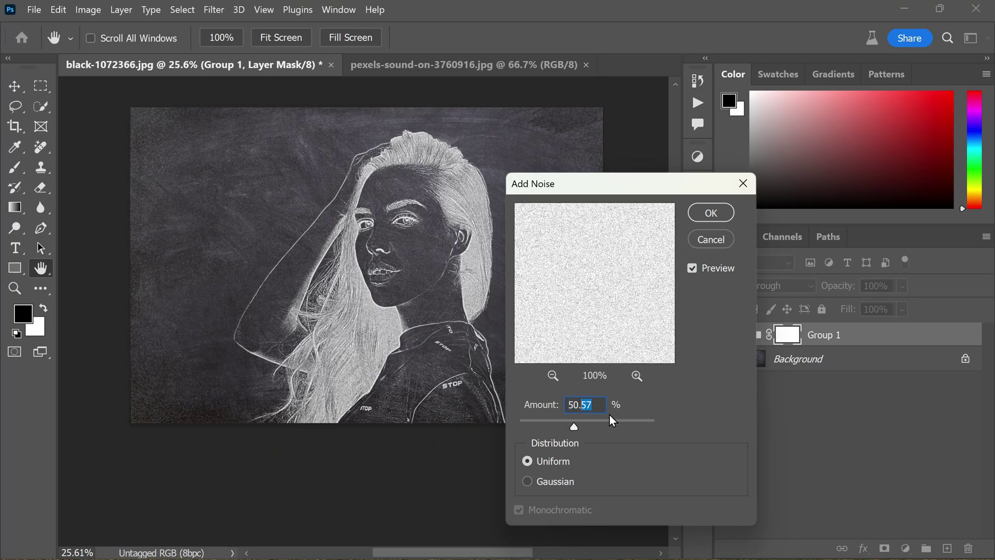
click(548, 460)
click(711, 213)
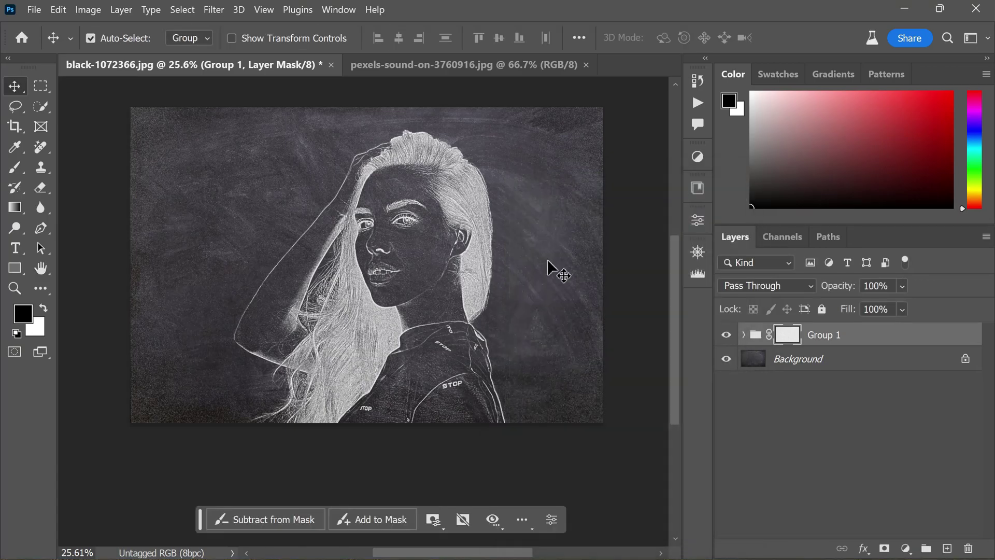
- Zoom in and out to inspect the grainy chalk texture
scroll(457, 235, up, 2)
scroll(459, 238, up, 2)
scroll(457, 235, down, 1)
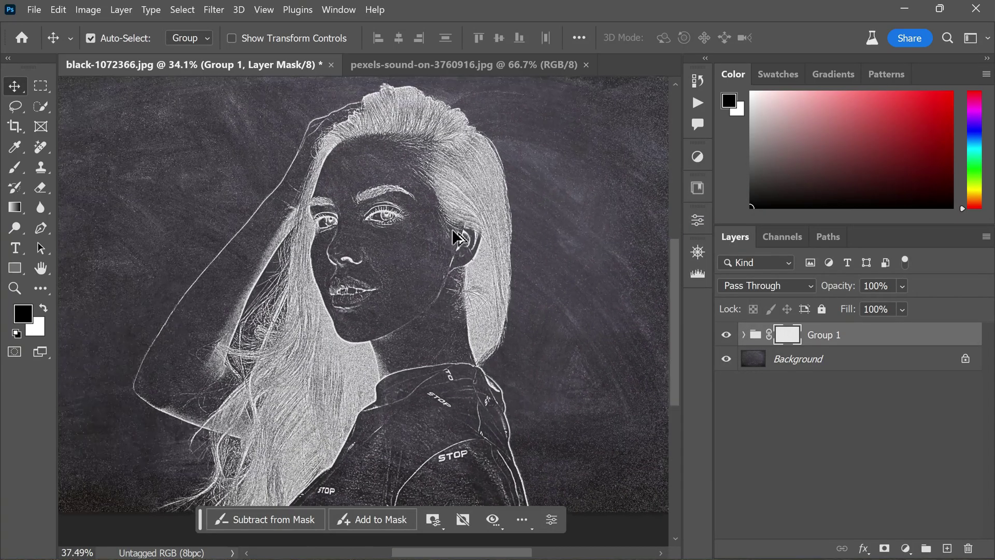
scroll(440, 229, up, 3)
scroll(422, 224, up, 1)
scroll(435, 259, down, 1)
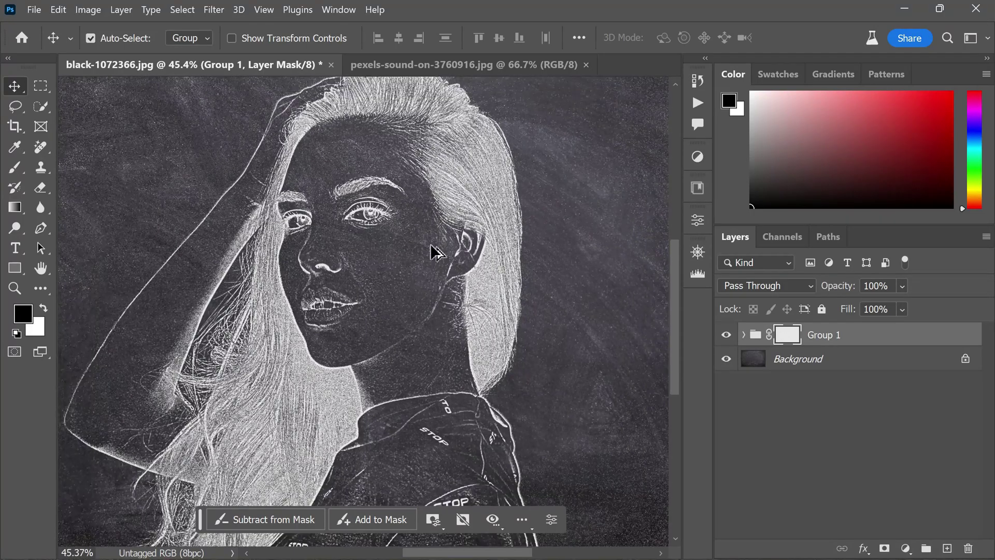
scroll(433, 253, down, 2)
scroll(432, 253, down, 1)
click(727, 336)
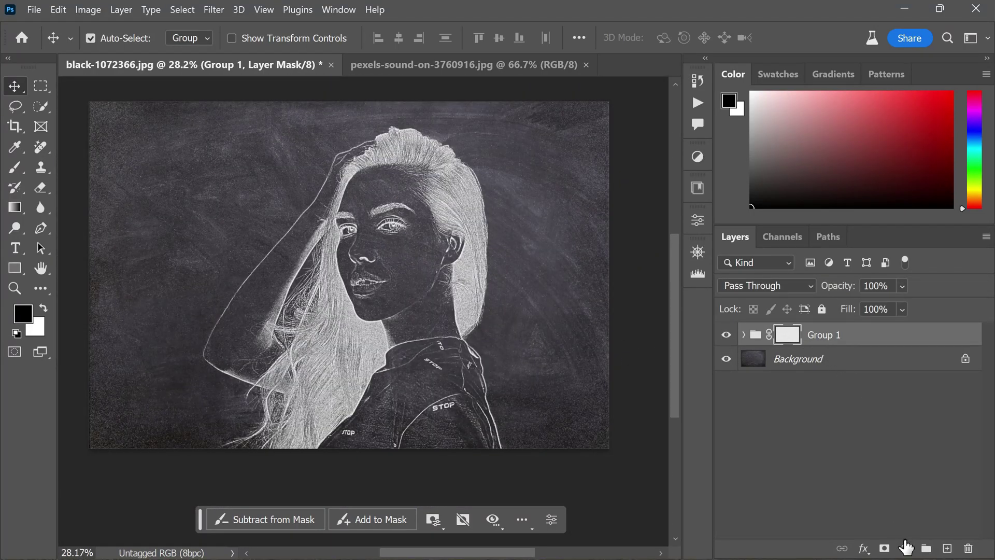
- Add a Levels adjustment above Group 1 with black input 12 and white input 236
click(906, 547)
click(925, 331)
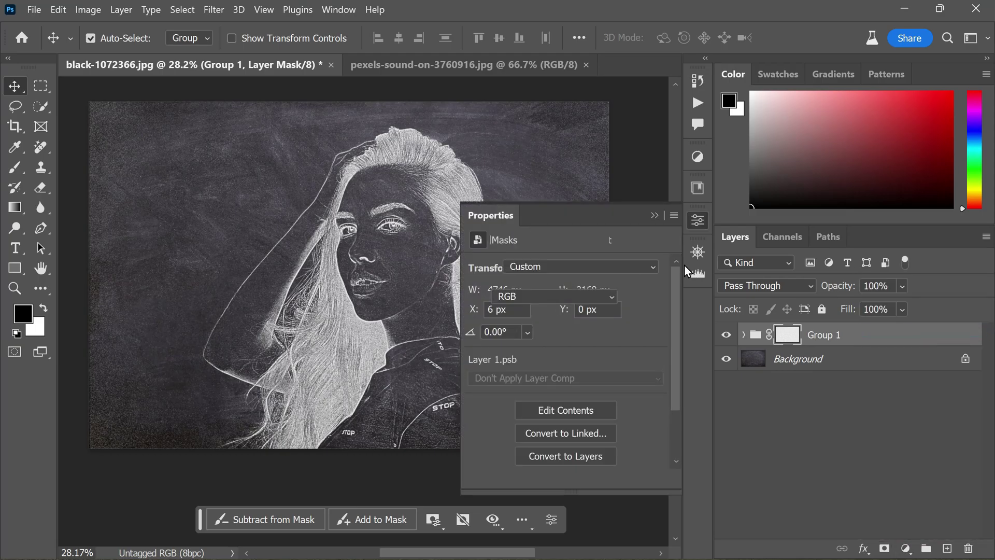
drag(494, 384, 502, 386)
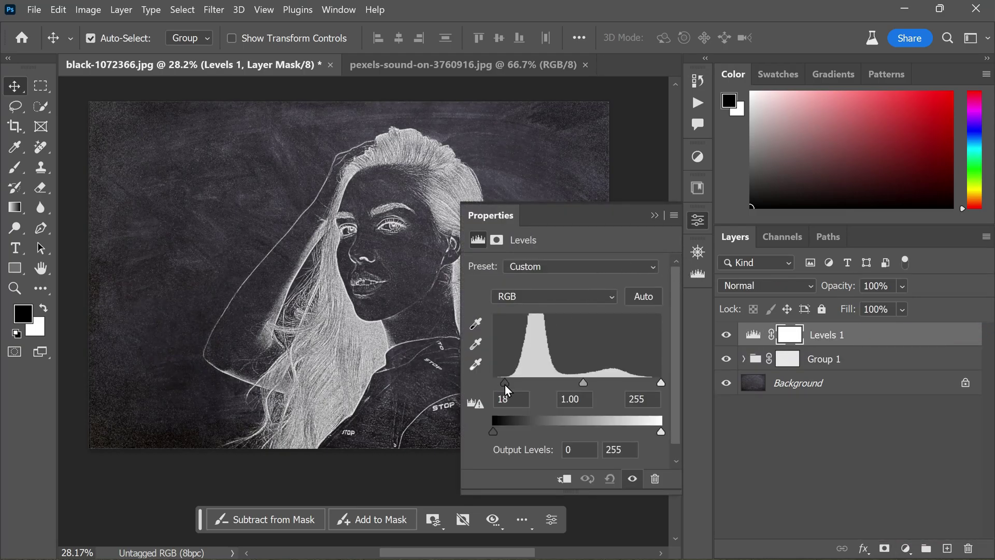
drag(661, 384, 654, 385)
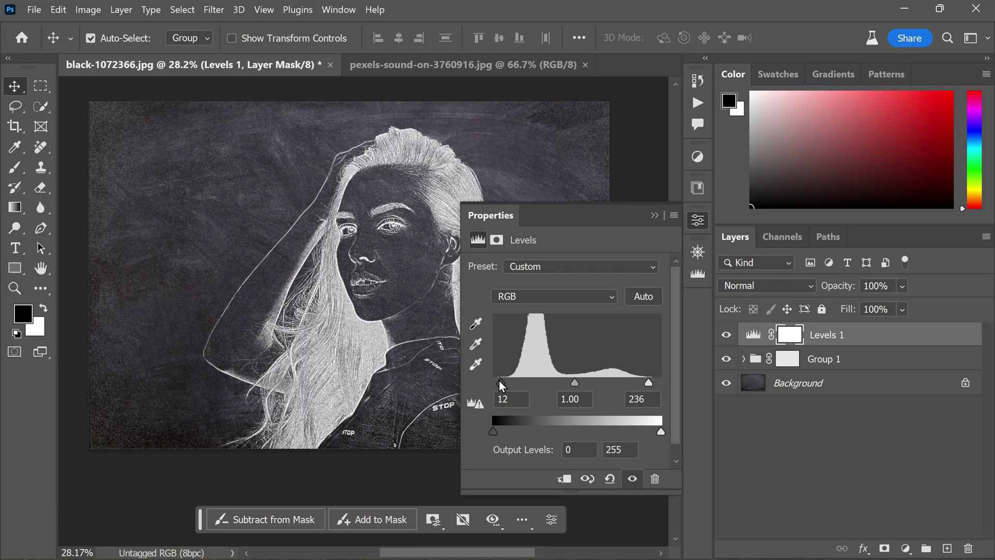
click(655, 215)
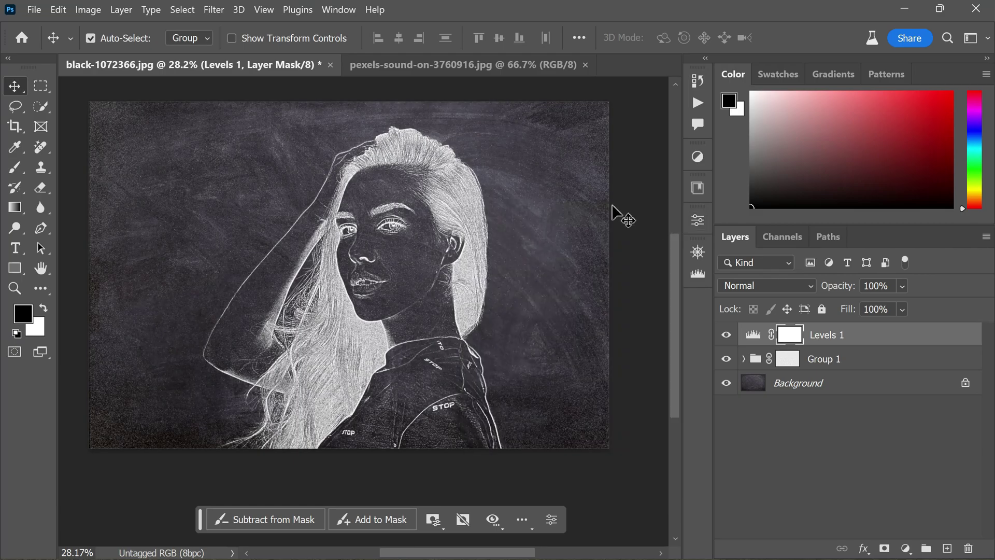
- Zoom to check the boosted contrast and expand Group 1 to show its layers
scroll(325, 218, down, 1)
scroll(417, 306, up, 2)
scroll(519, 261, down, 1)
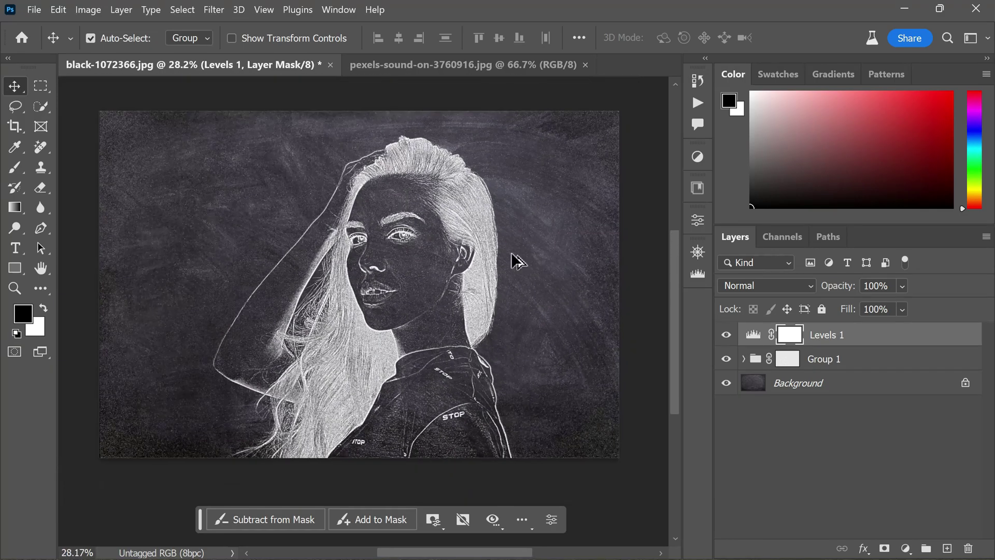
click(744, 359)
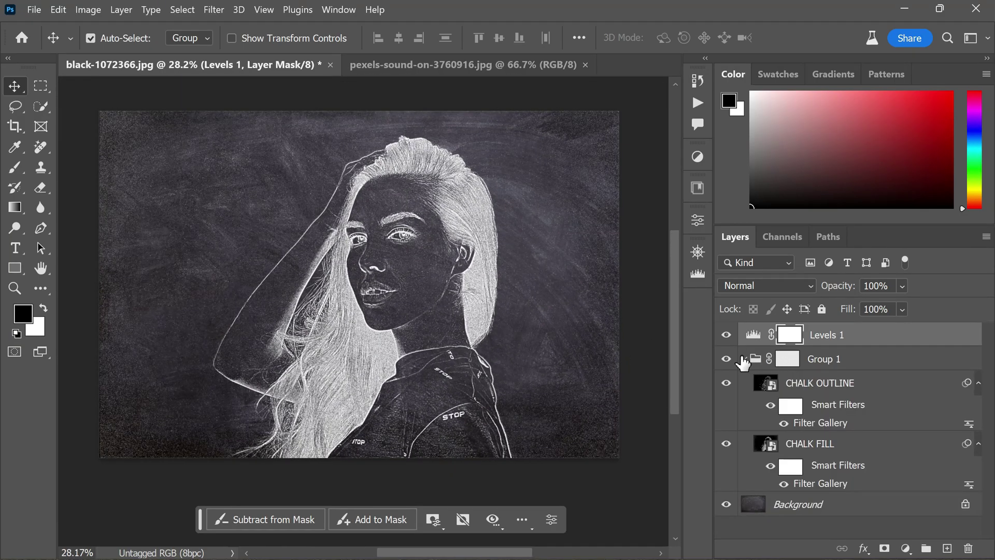
- Reopen CHALK OUTLINE's Filter Gallery and set Photocopy to Detail 9 and Darkness 38
click(831, 425)
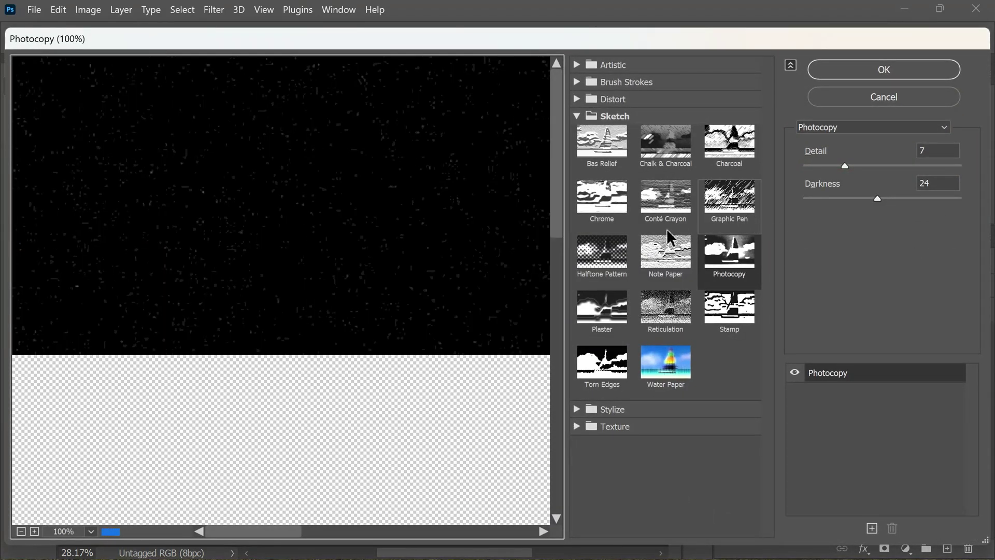
click(21, 531)
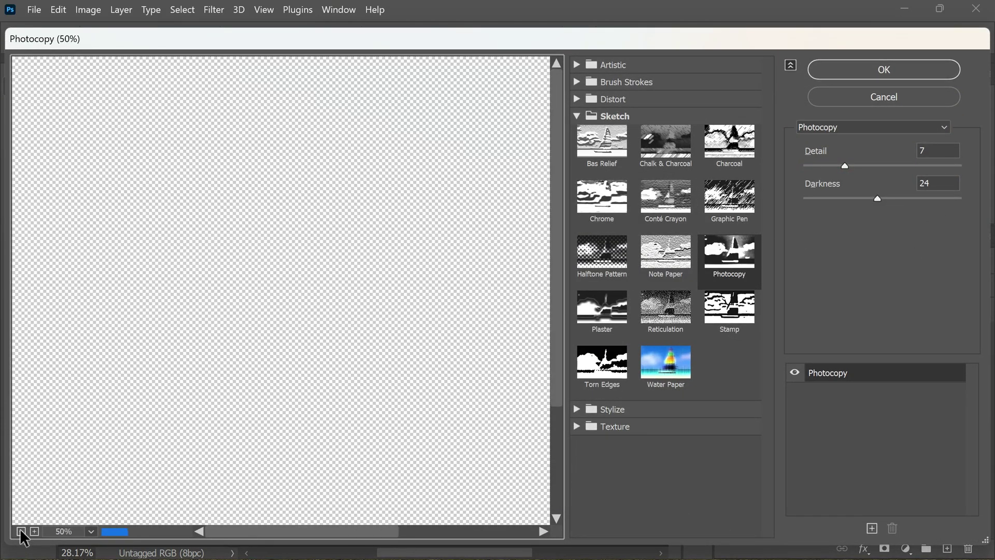
click(20, 531)
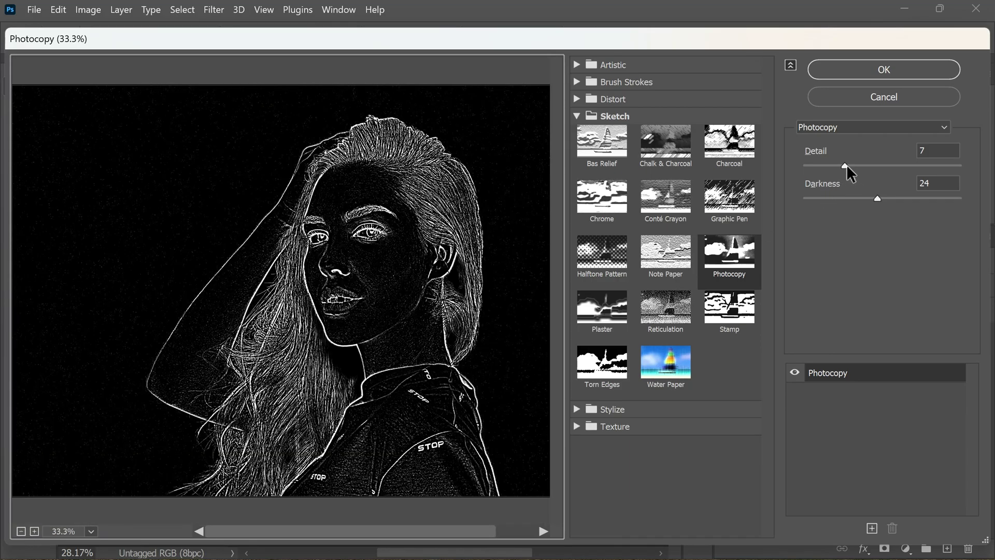
mouse_move(847, 165)
mouse_down()
mouse_move(867, 165)
mouse_move(858, 165)
mouse_up()
drag(878, 198, 925, 200)
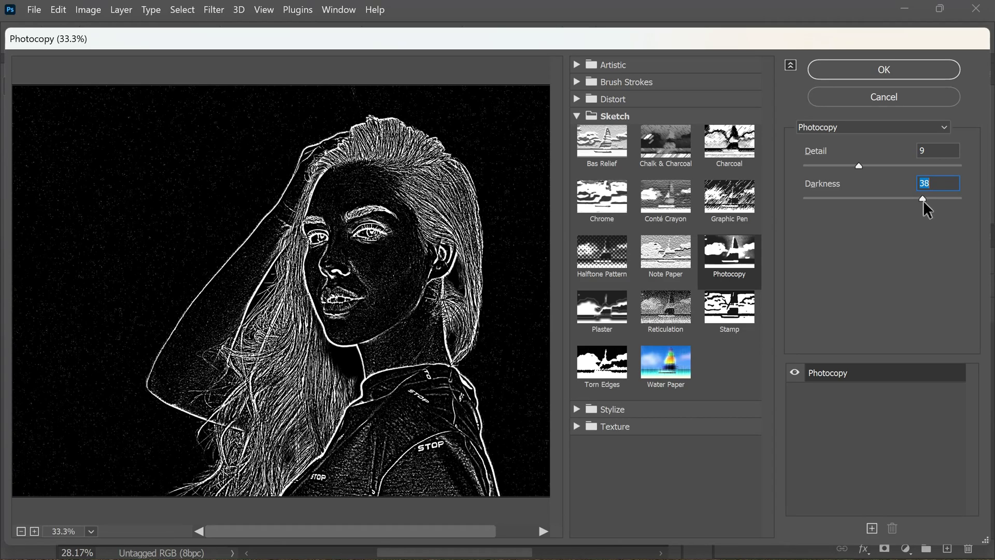
click(863, 76)
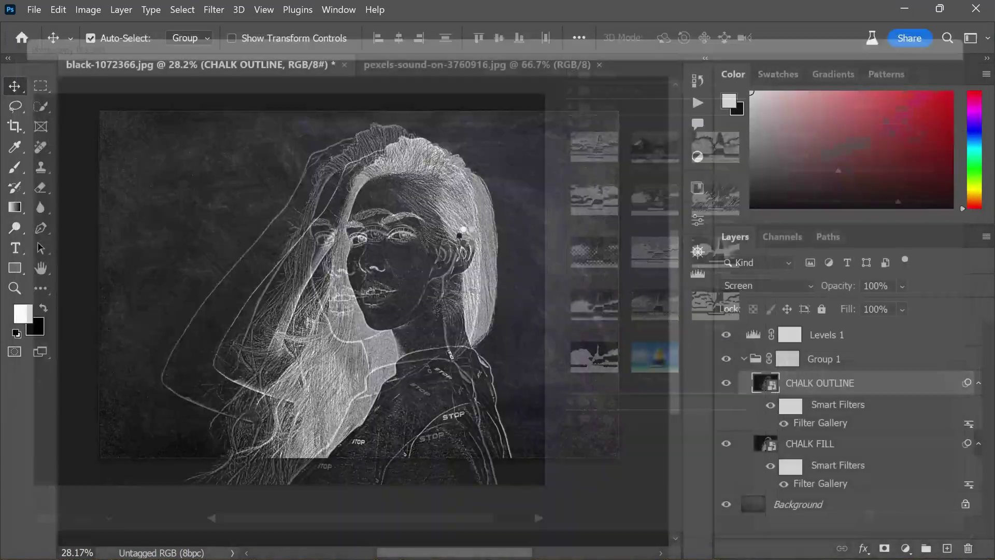
- Inspect the portrait zoomed in and out, then collapse Group 1 in the Layers panel
scroll(467, 241, up, 3)
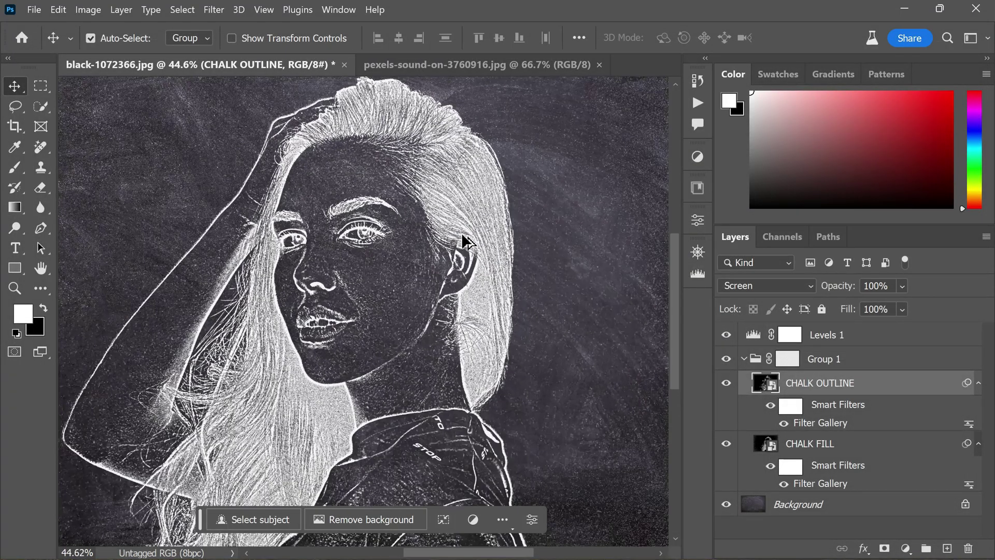
scroll(451, 233, down, 2)
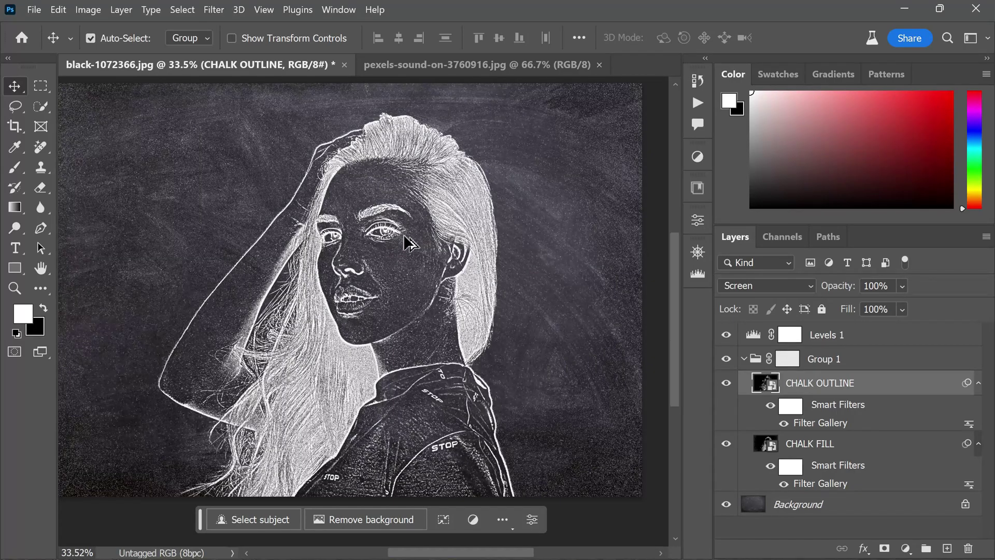
scroll(404, 244, down, 1)
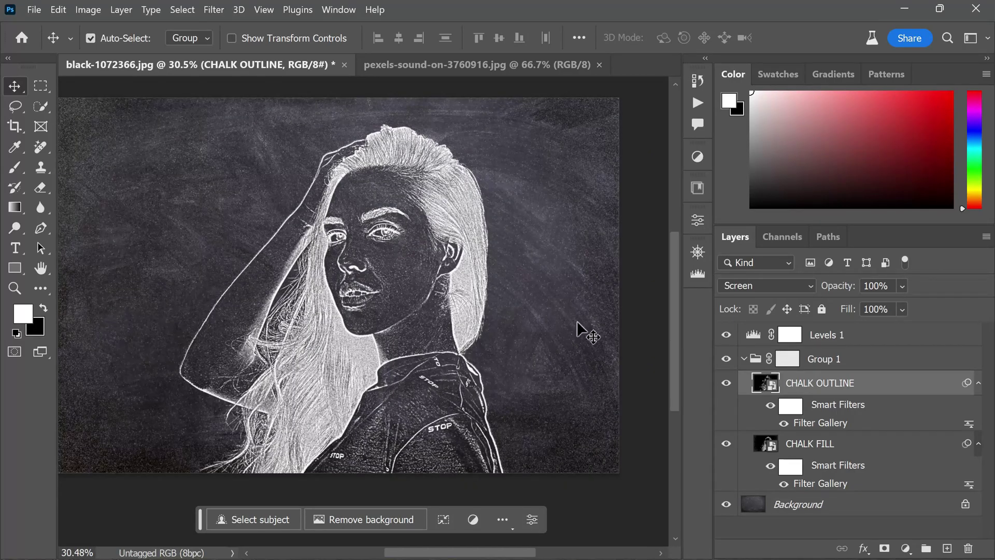
click(744, 359)
- Solo the Background layer to compare the chalk portrait against the bare chalkboard
alt+click(726, 384)
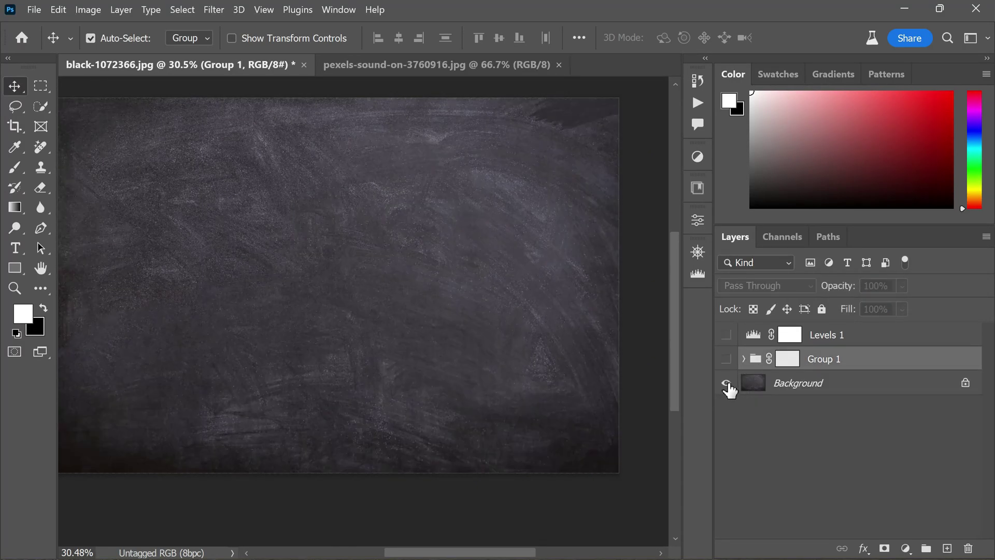
alt+click(727, 384)
alt+click(726, 384)
alt+click(726, 384)
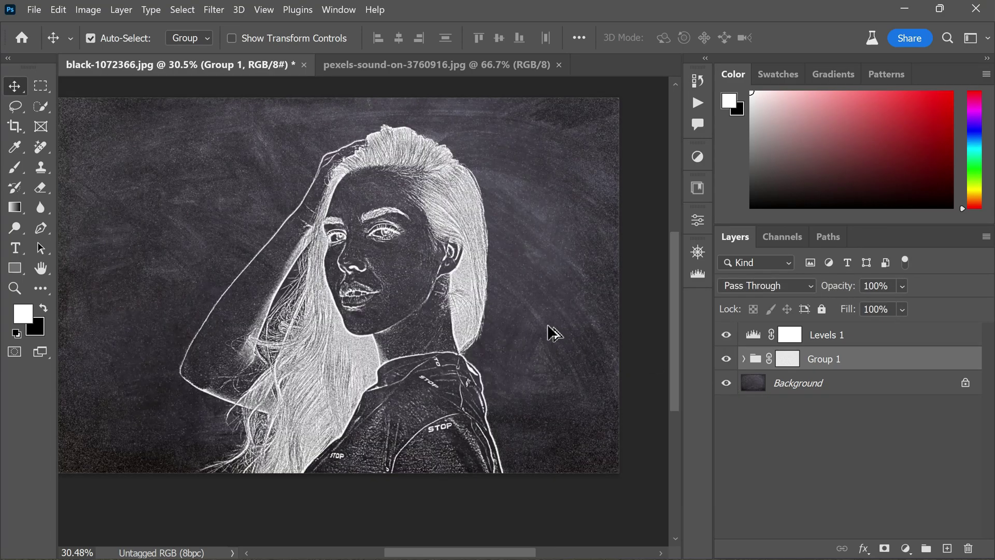